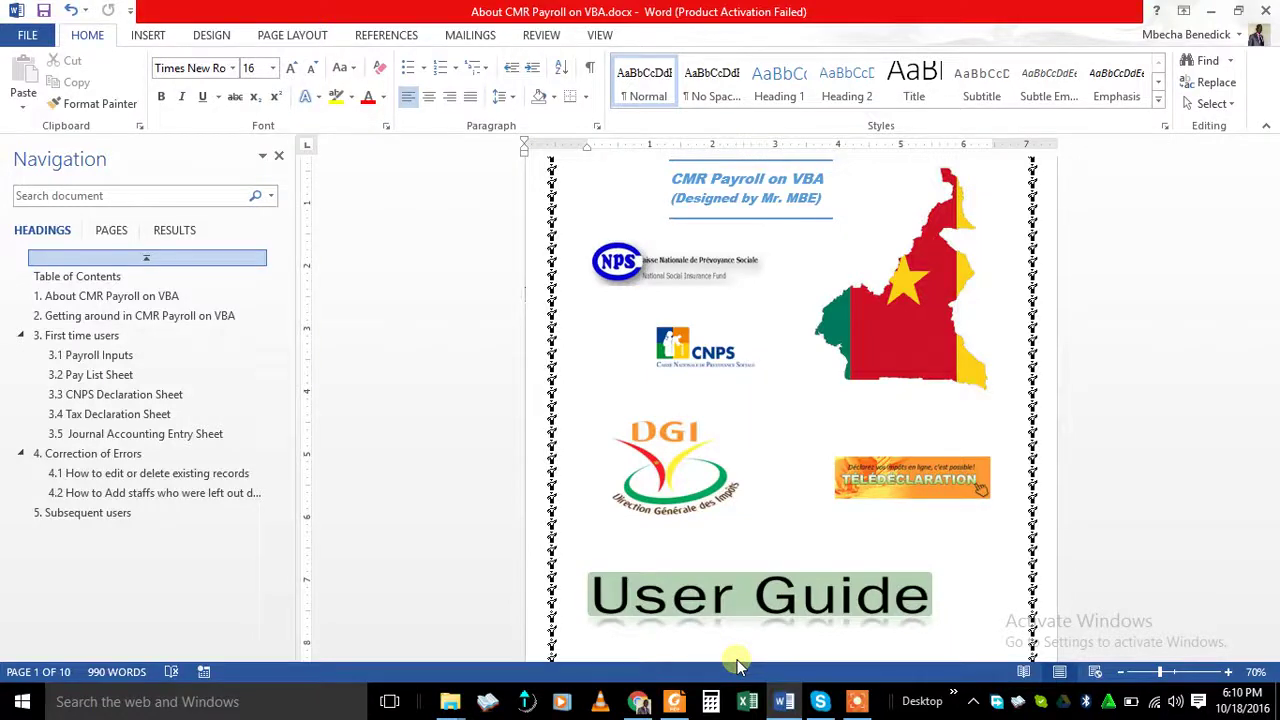
Step: Jump through the guide's headings from About CMR Payroll on VBA to '5. Subsequent users'
left_click(100, 305)
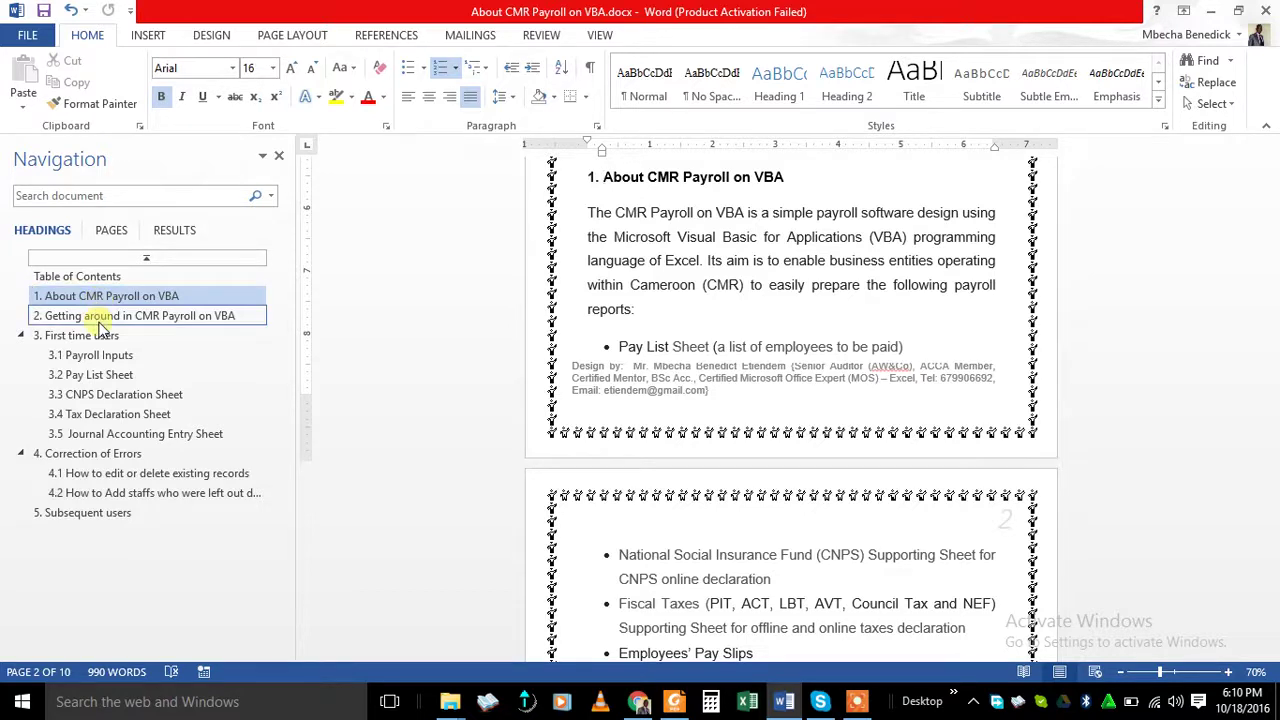
left_click(100, 315)
left_click(92, 340)
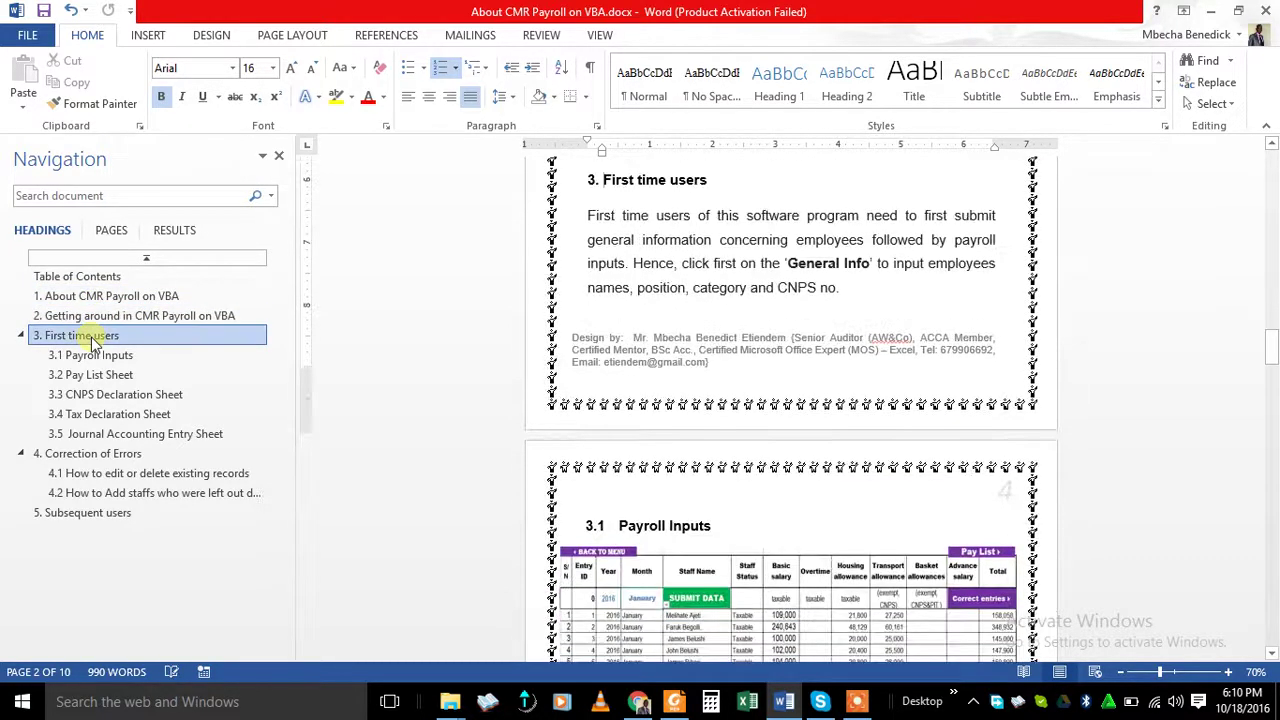
left_click(90, 455)
left_click(98, 514)
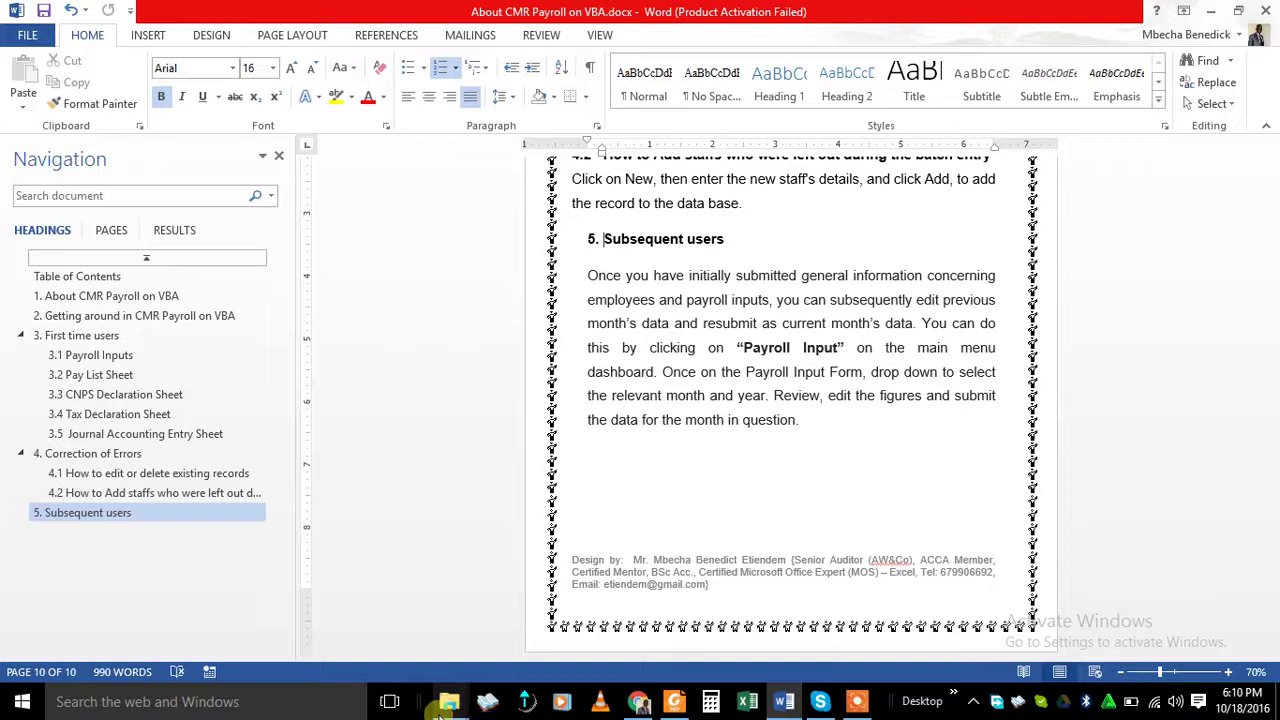
Step: Open CMR Payroll on VBA from the VBA TRIAL folder, dismiss the activation notice, and maximize Excel
mouse_move(450, 705)
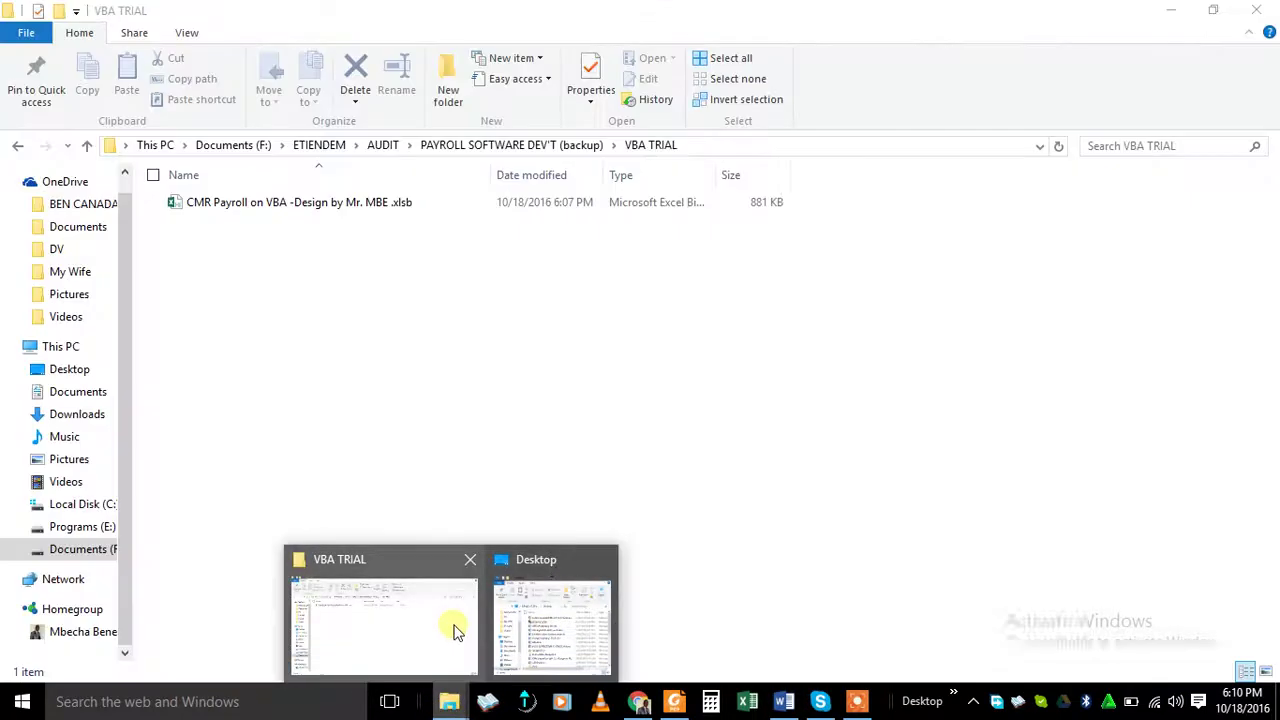
left_click(455, 630)
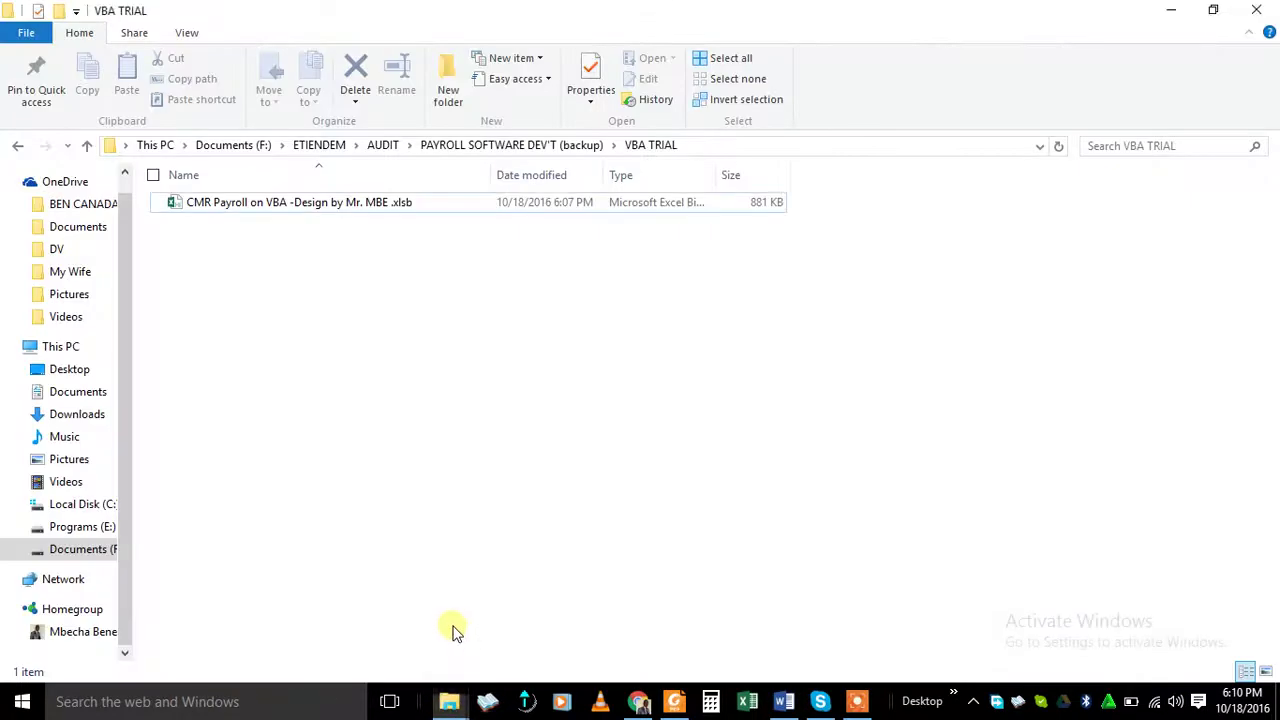
double_click(258, 203)
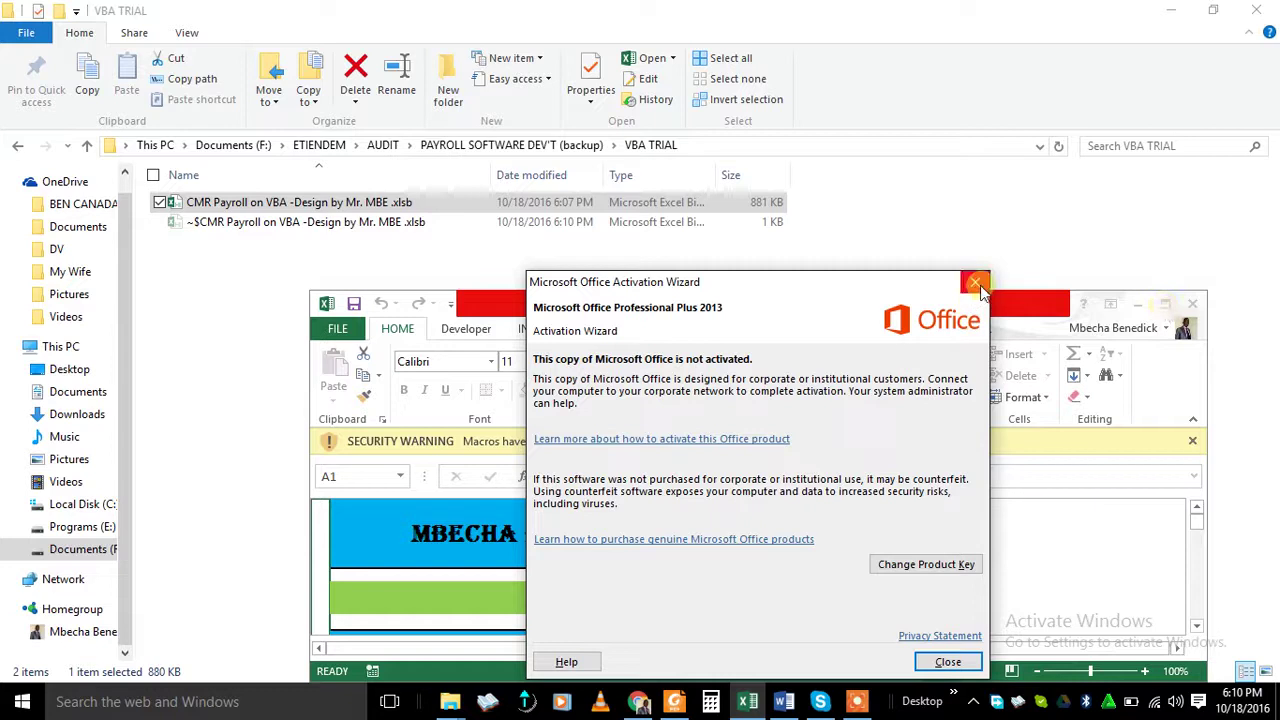
left_click(976, 283)
left_click(1165, 303)
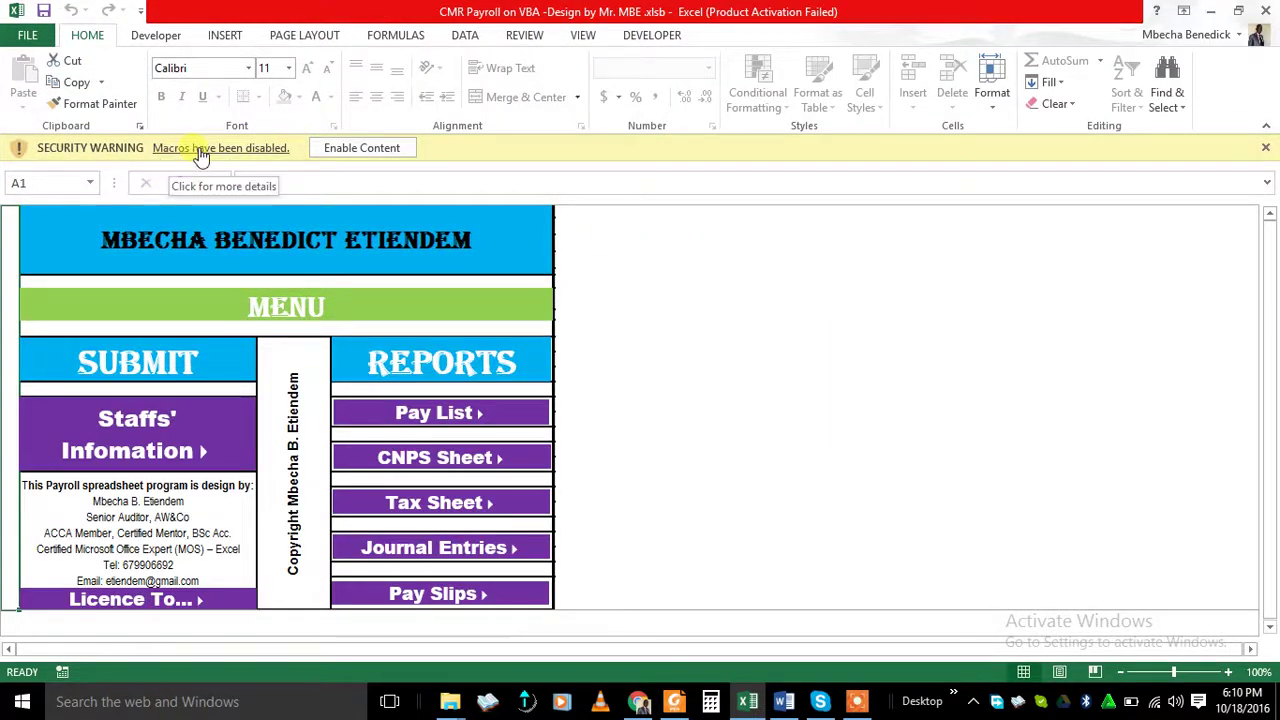
Step: Enable the workbook's macros, dismiss the trial expiry notice, and go to the Staffs' Information sheet
left_click(389, 163)
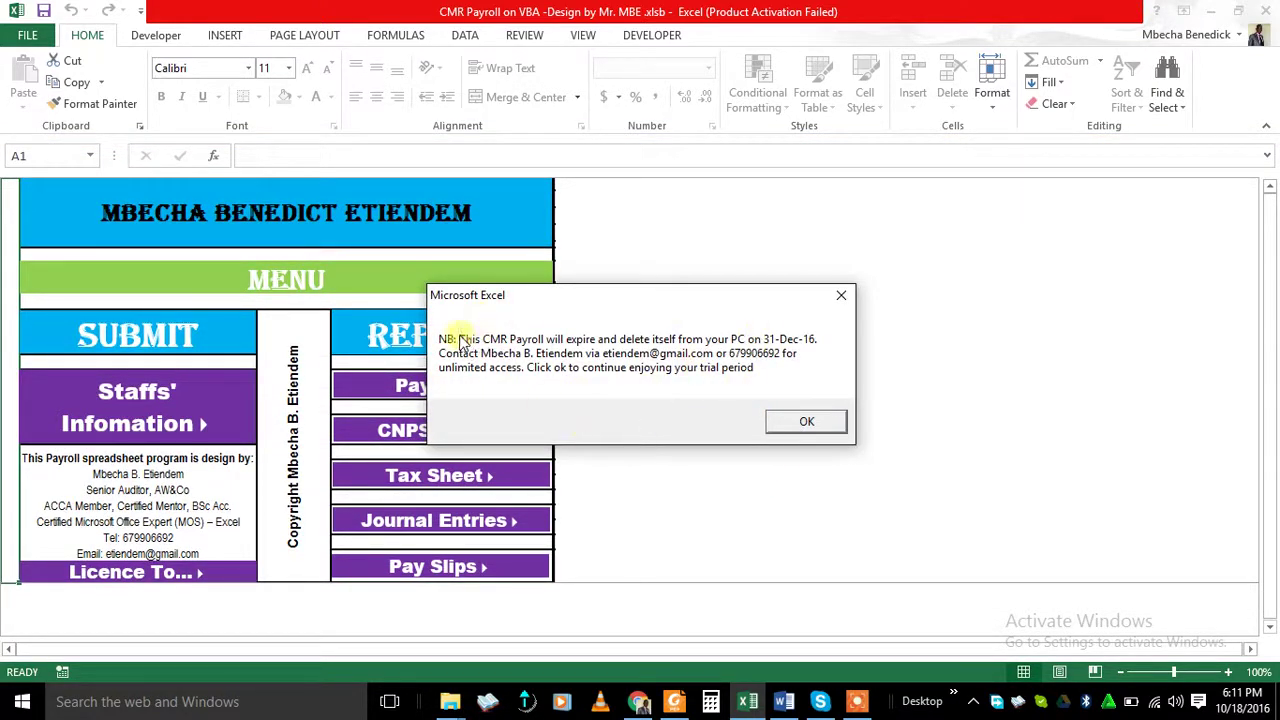
left_click(805, 423)
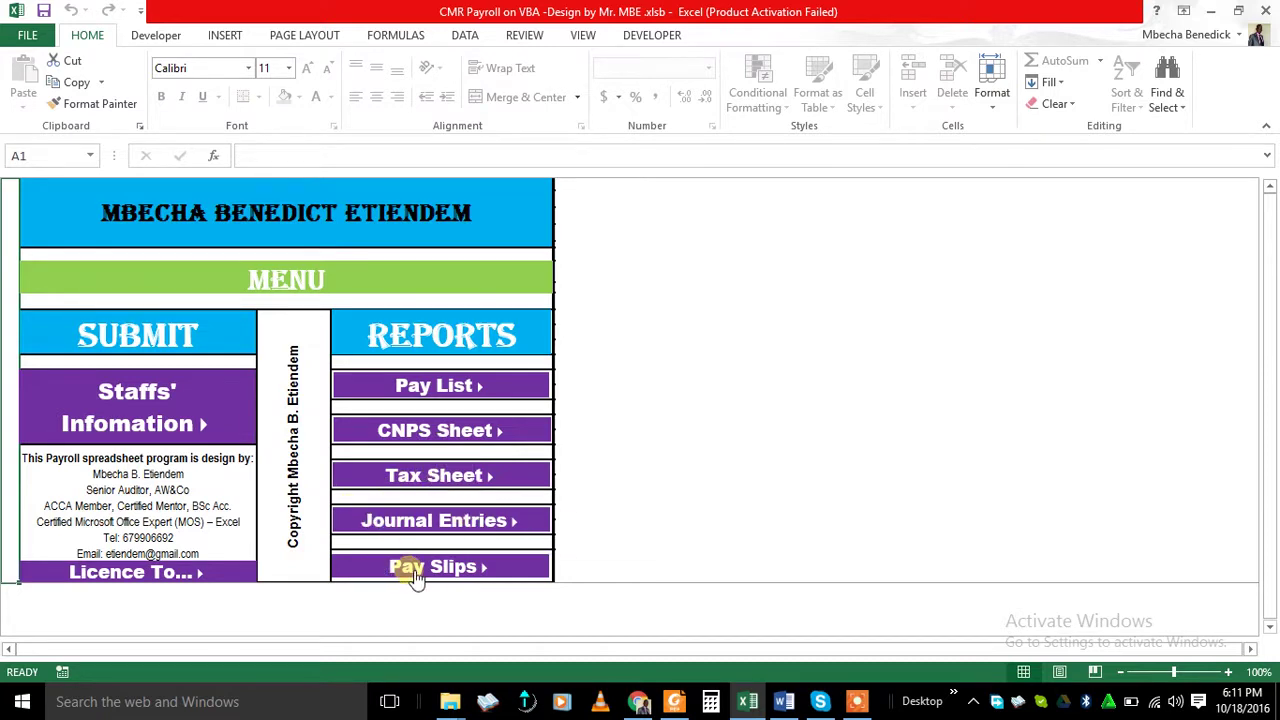
left_click(118, 407)
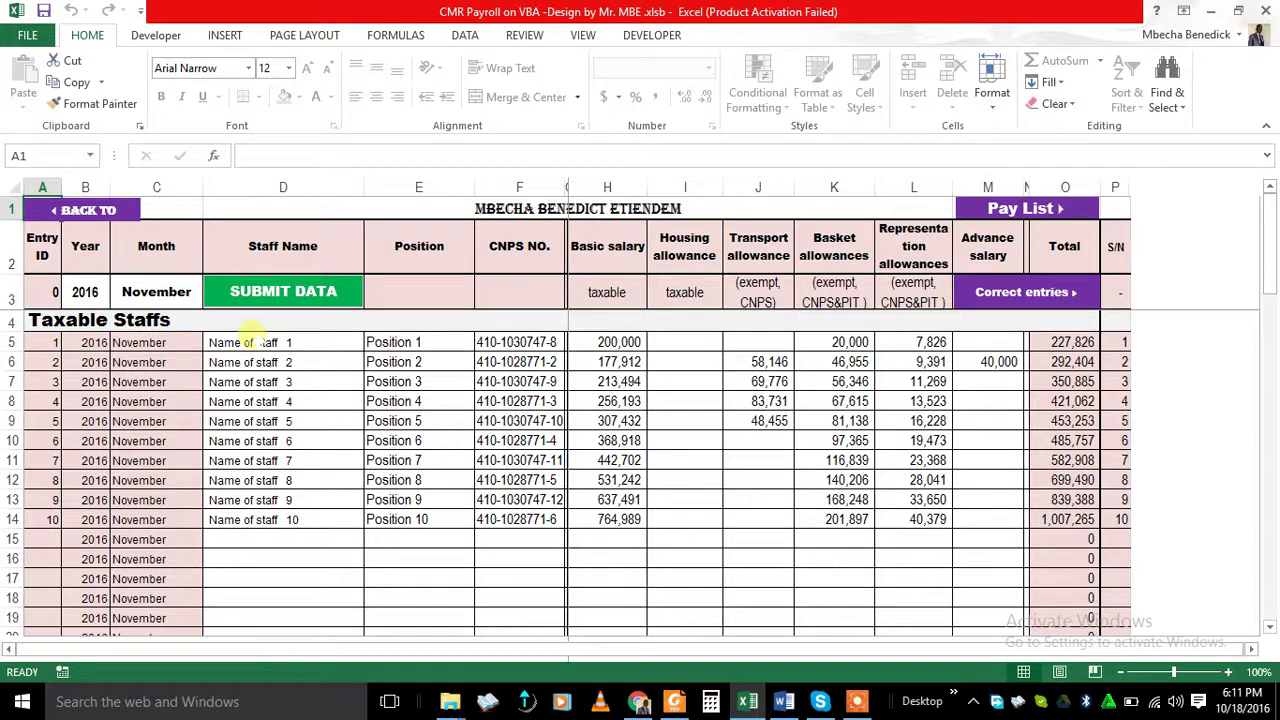
left_click_drag(244, 342, 985, 527)
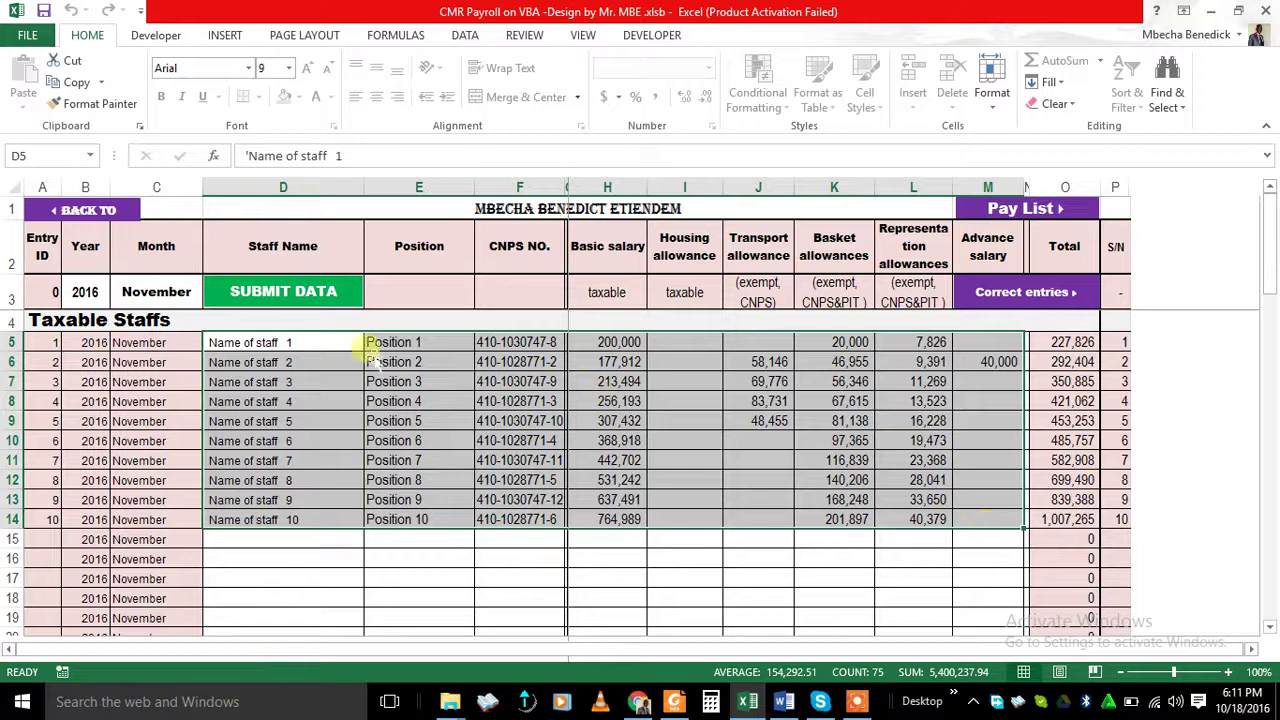
left_click(270, 340)
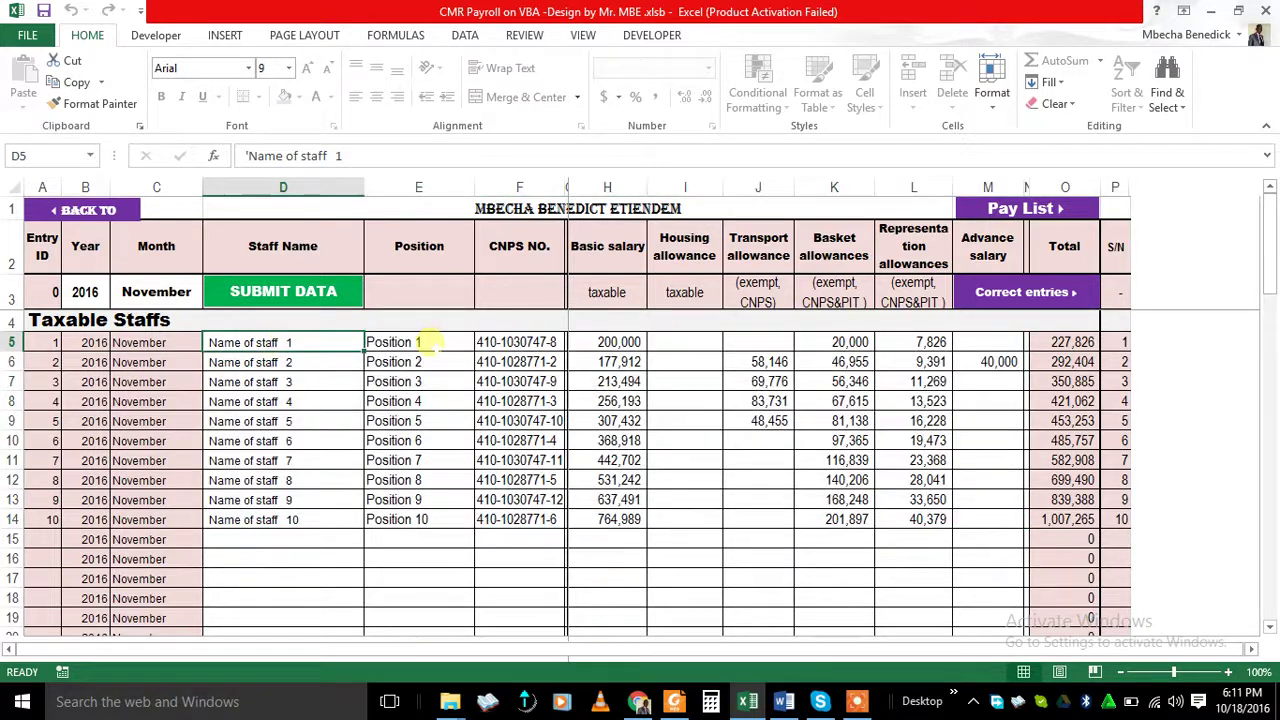
left_click(420, 342)
left_click(500, 342)
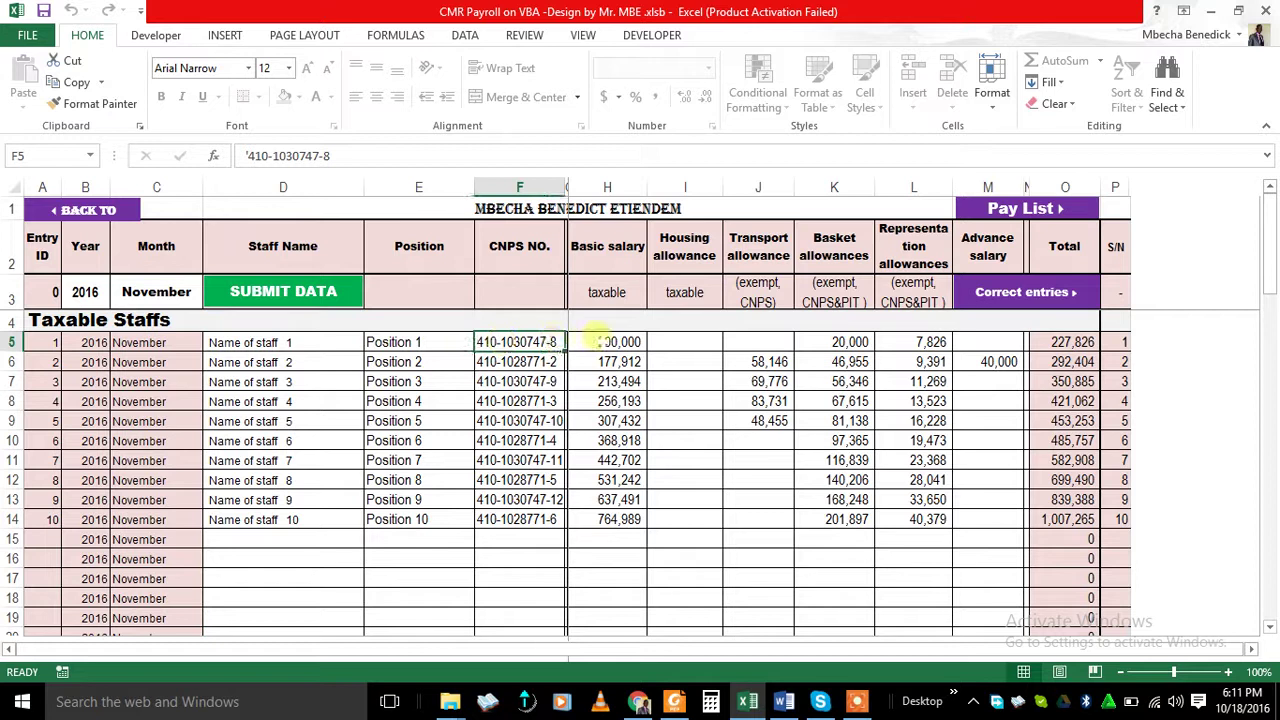
left_click_drag(607, 340, 975, 345)
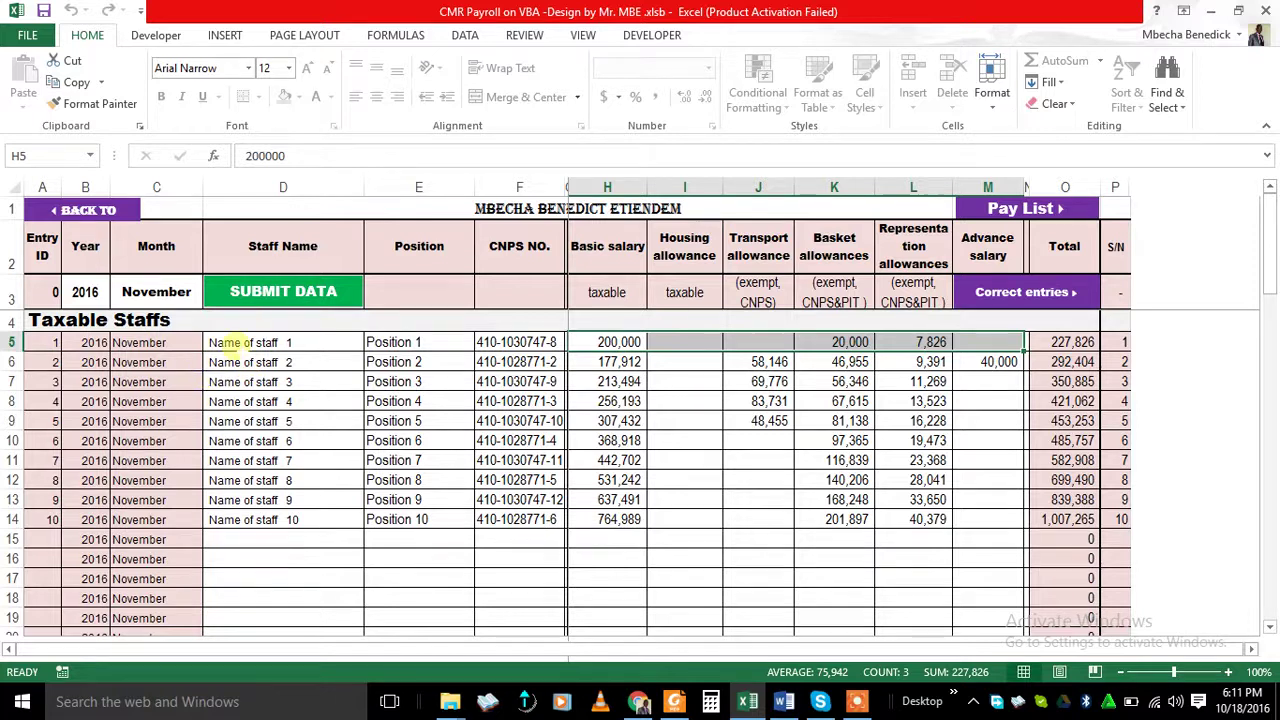
left_click(255, 342)
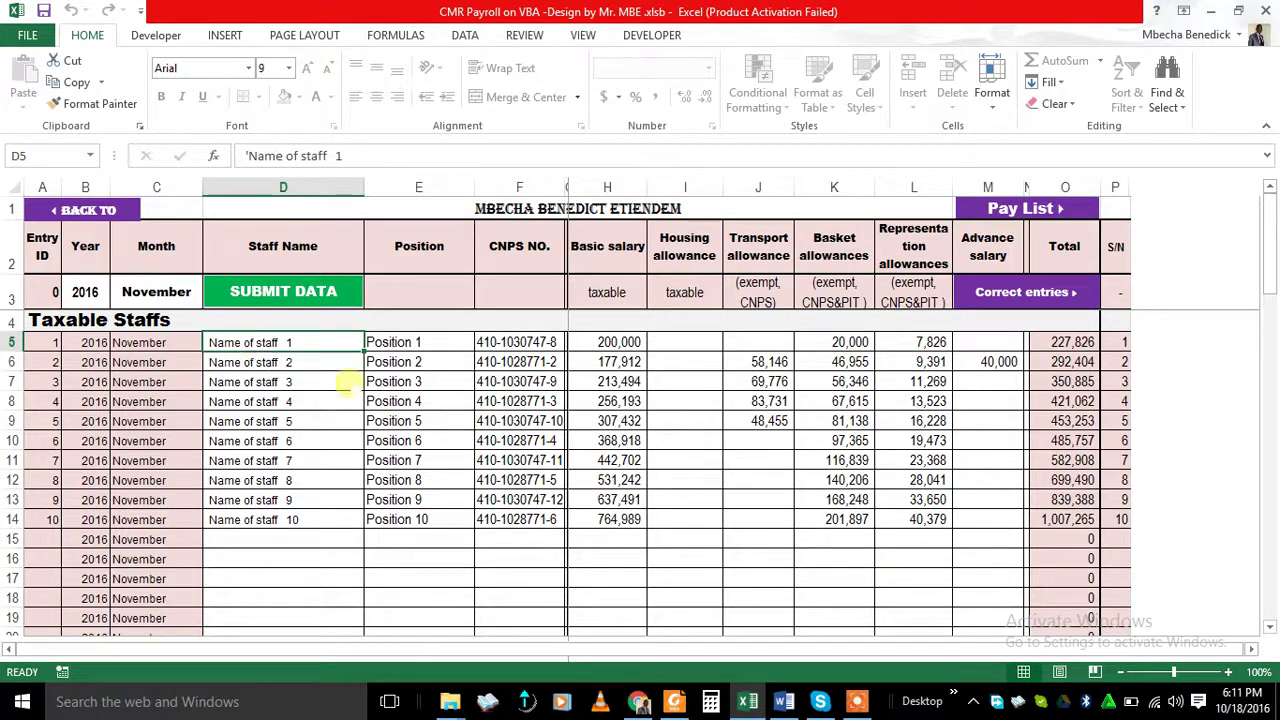
left_click_drag(1275, 228, 1272, 190)
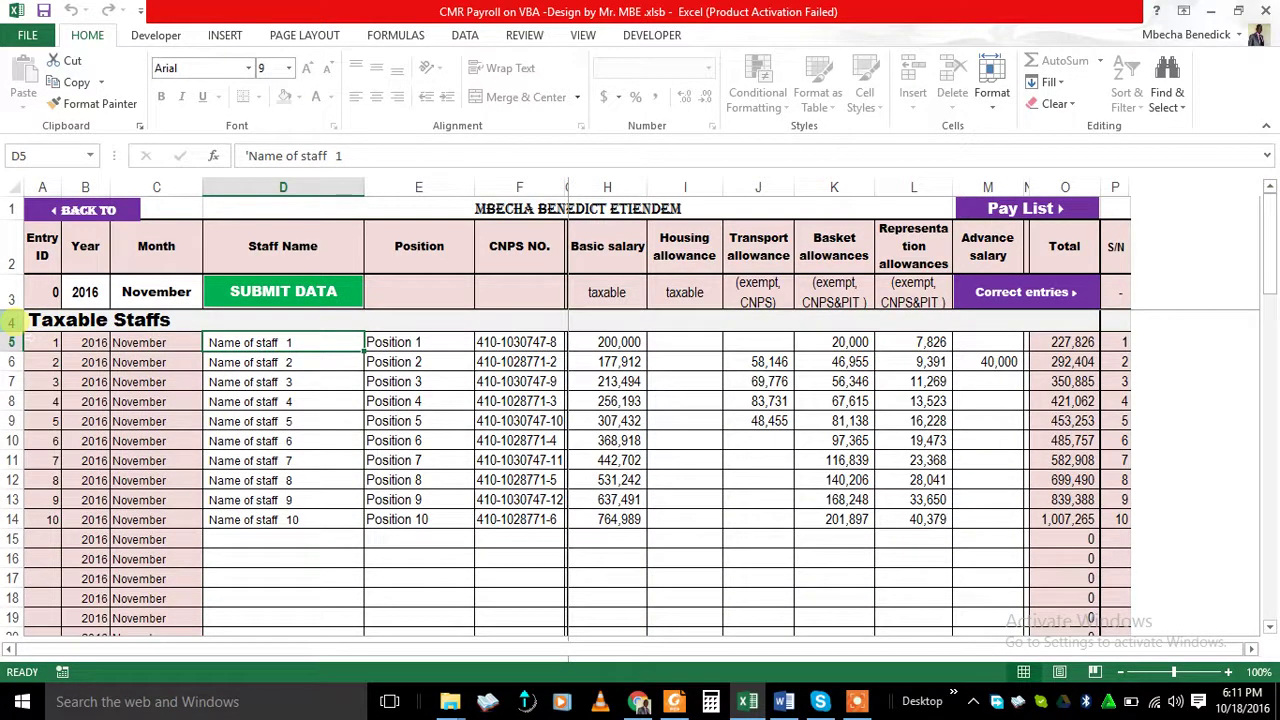
left_click(46, 322)
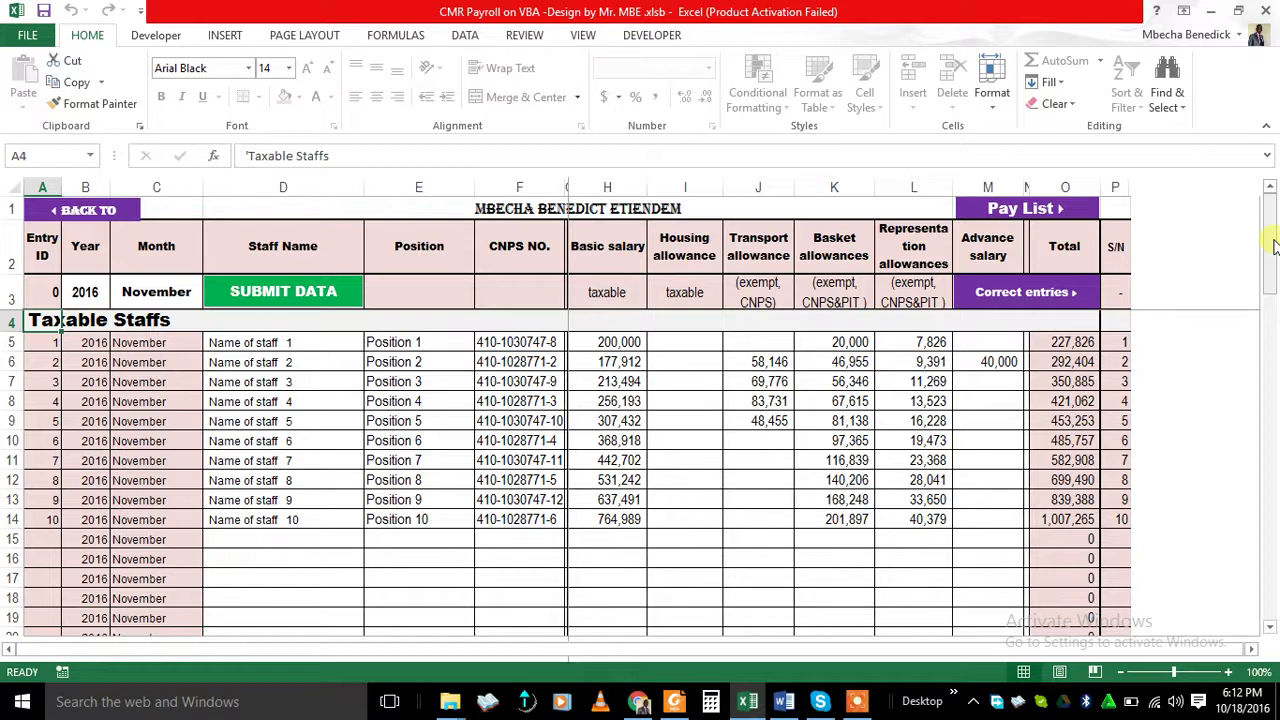
left_click_drag(1274, 245, 1240, 412)
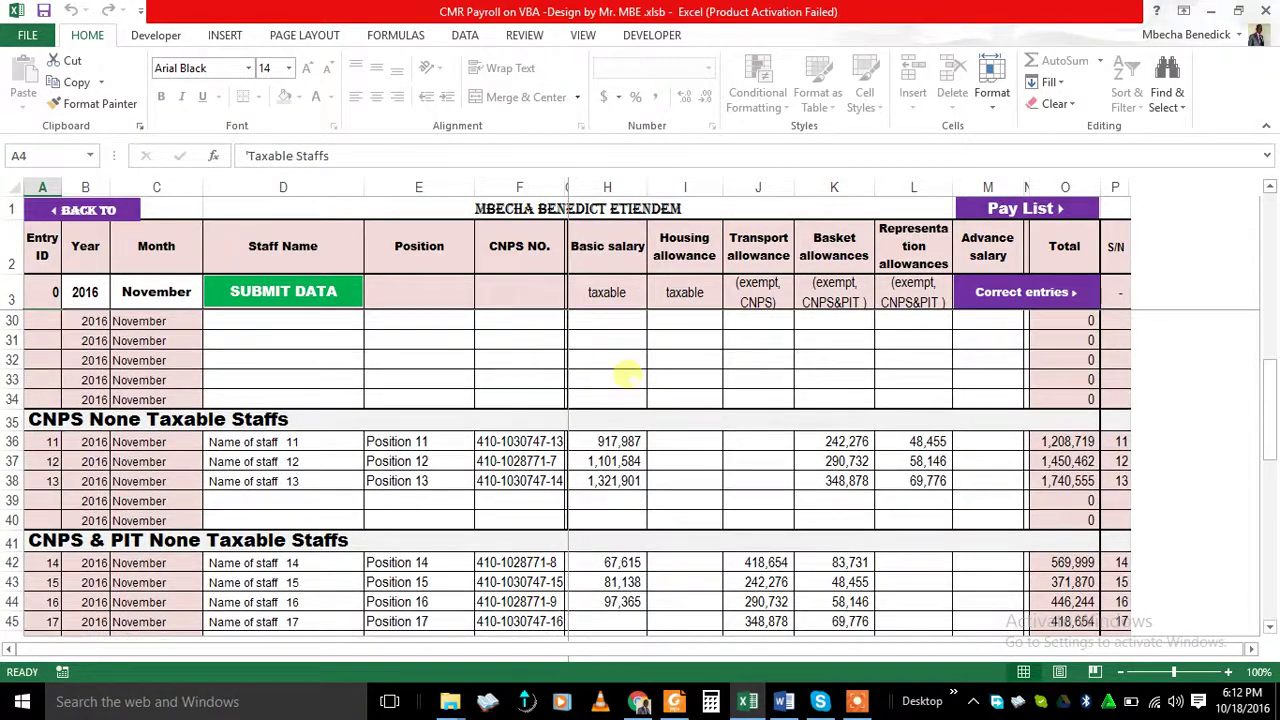
left_click(244, 441)
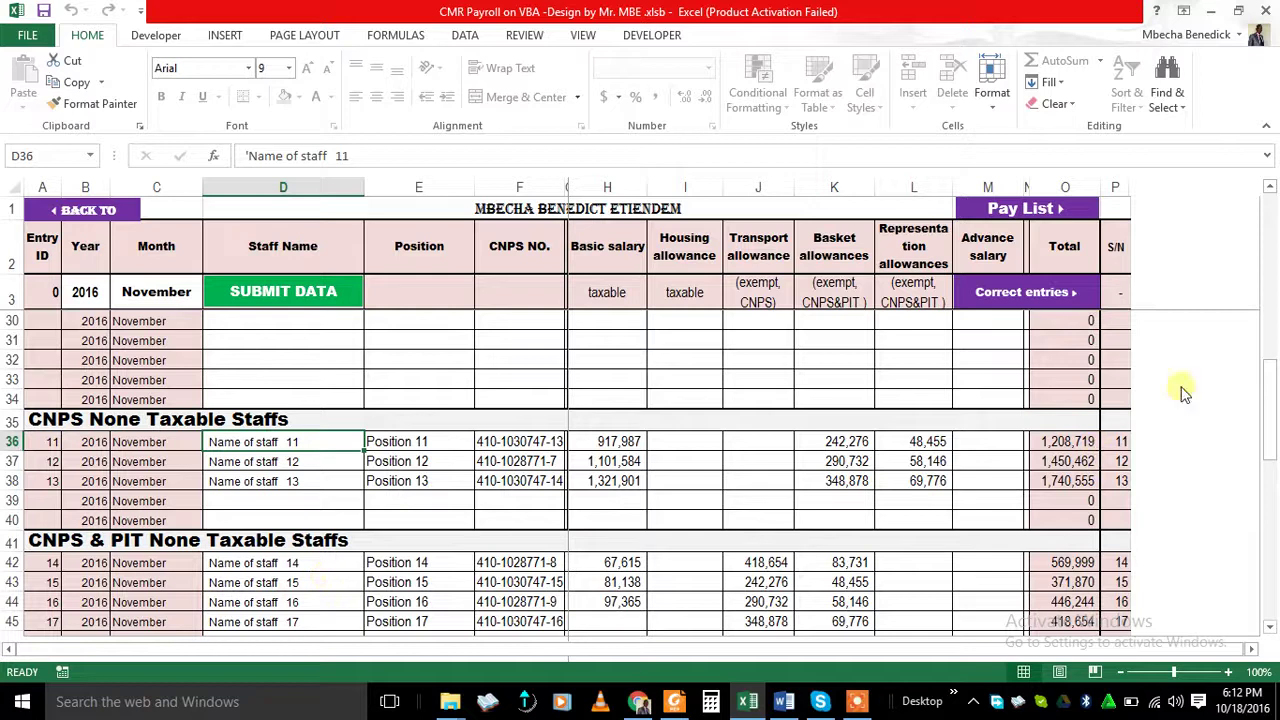
left_click_drag(1275, 398, 1266, 440)
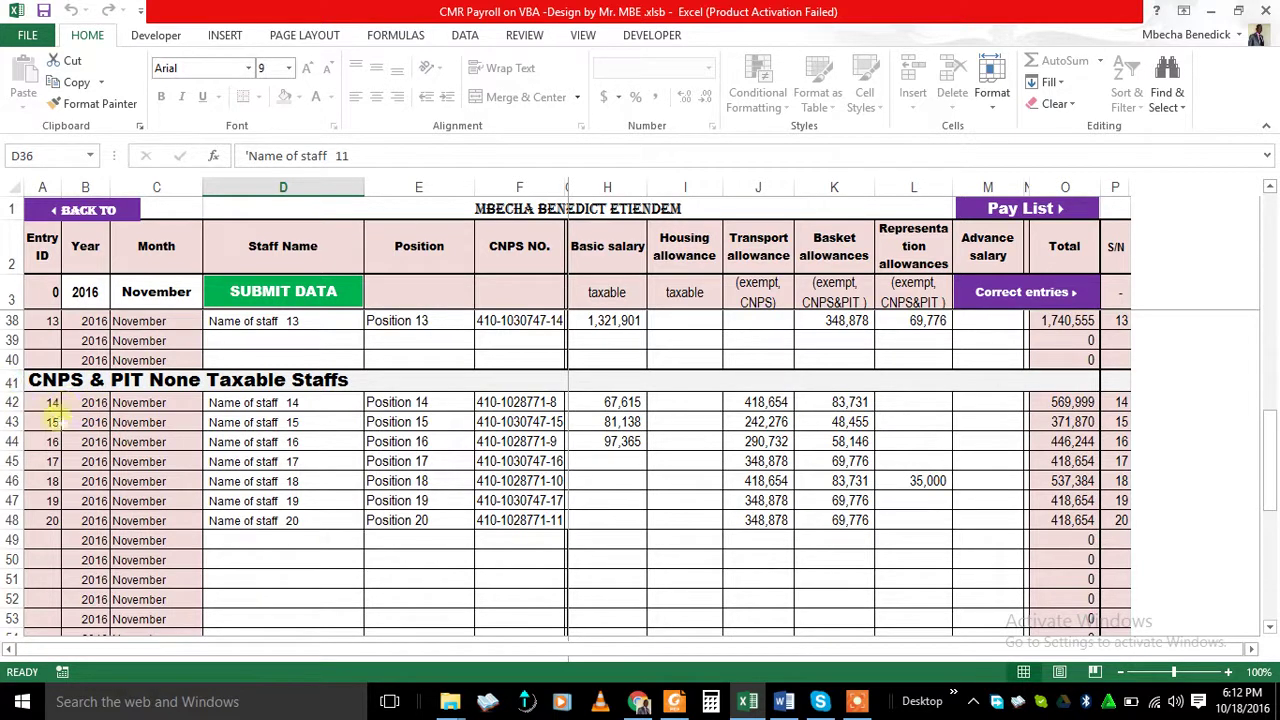
left_click(267, 402)
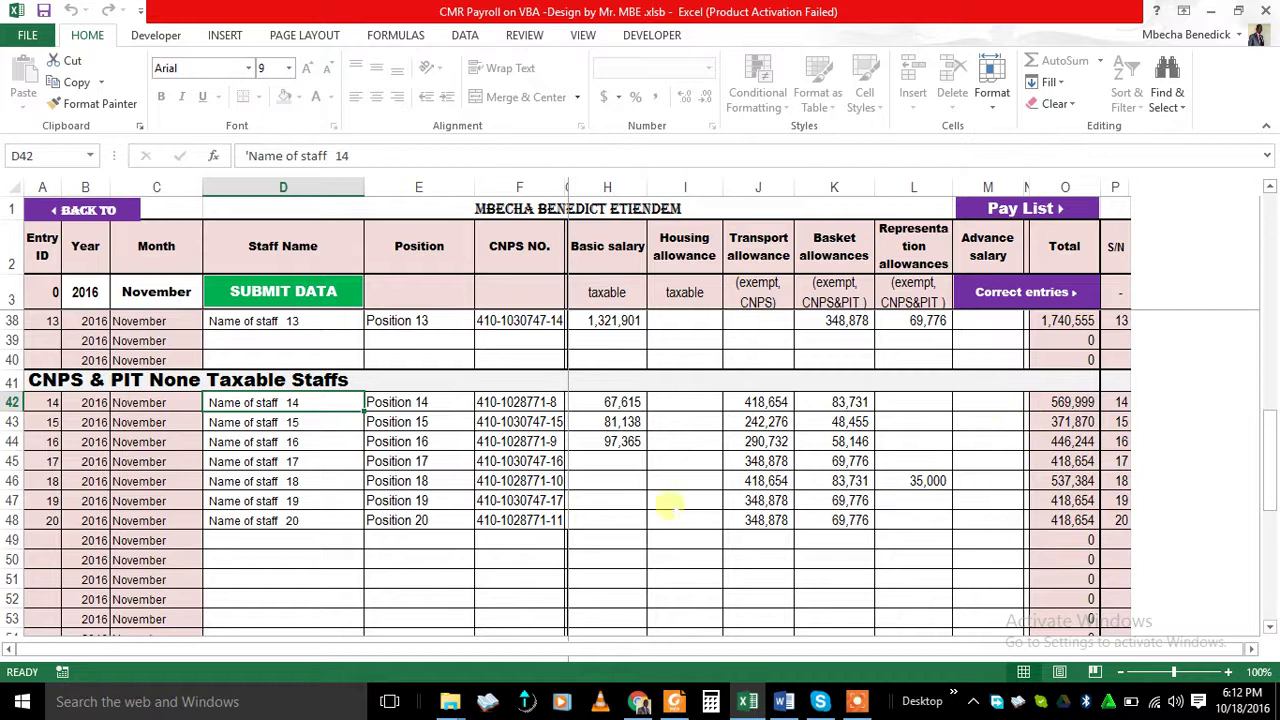
left_click(45, 522)
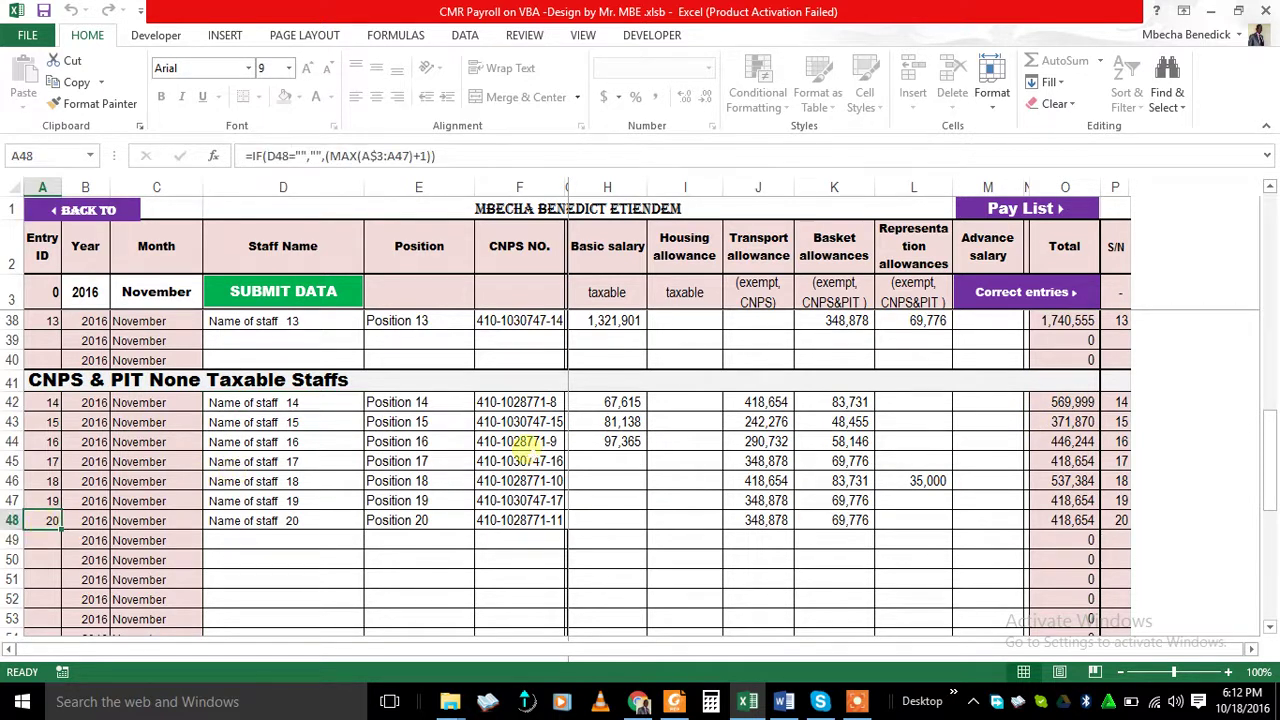
left_click(1121, 520)
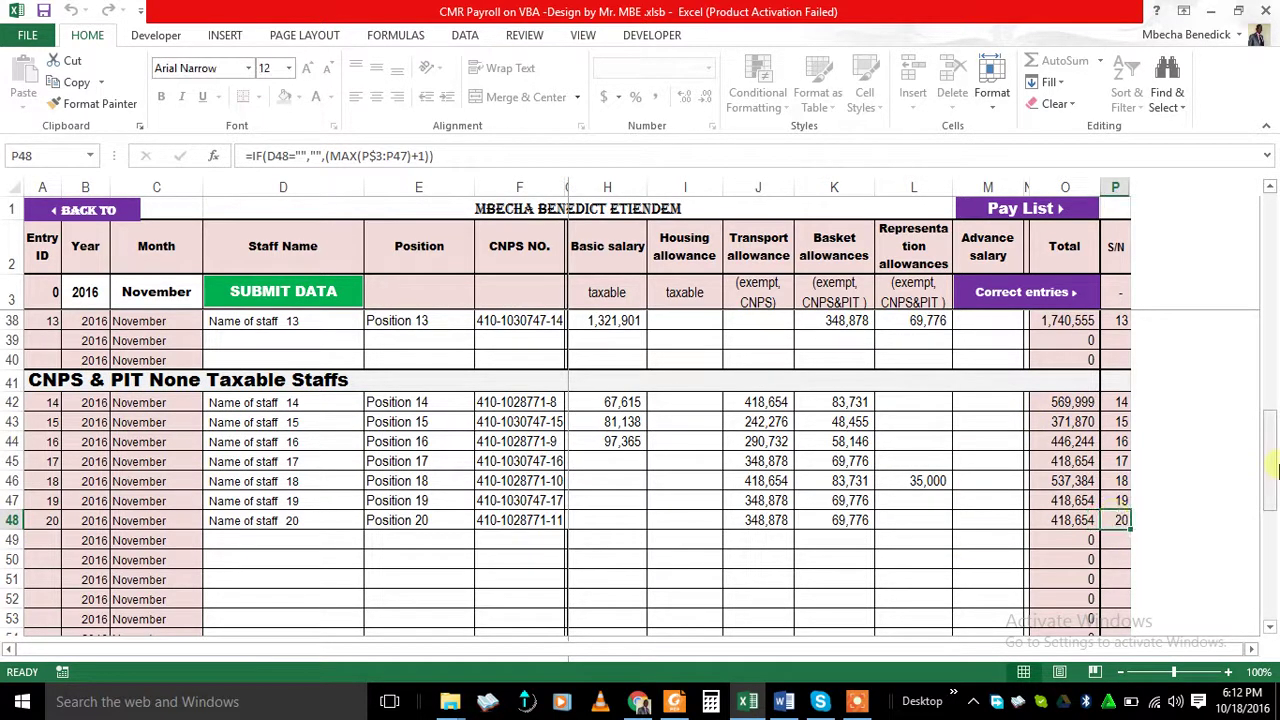
left_click_drag(1268, 470, 1240, 222)
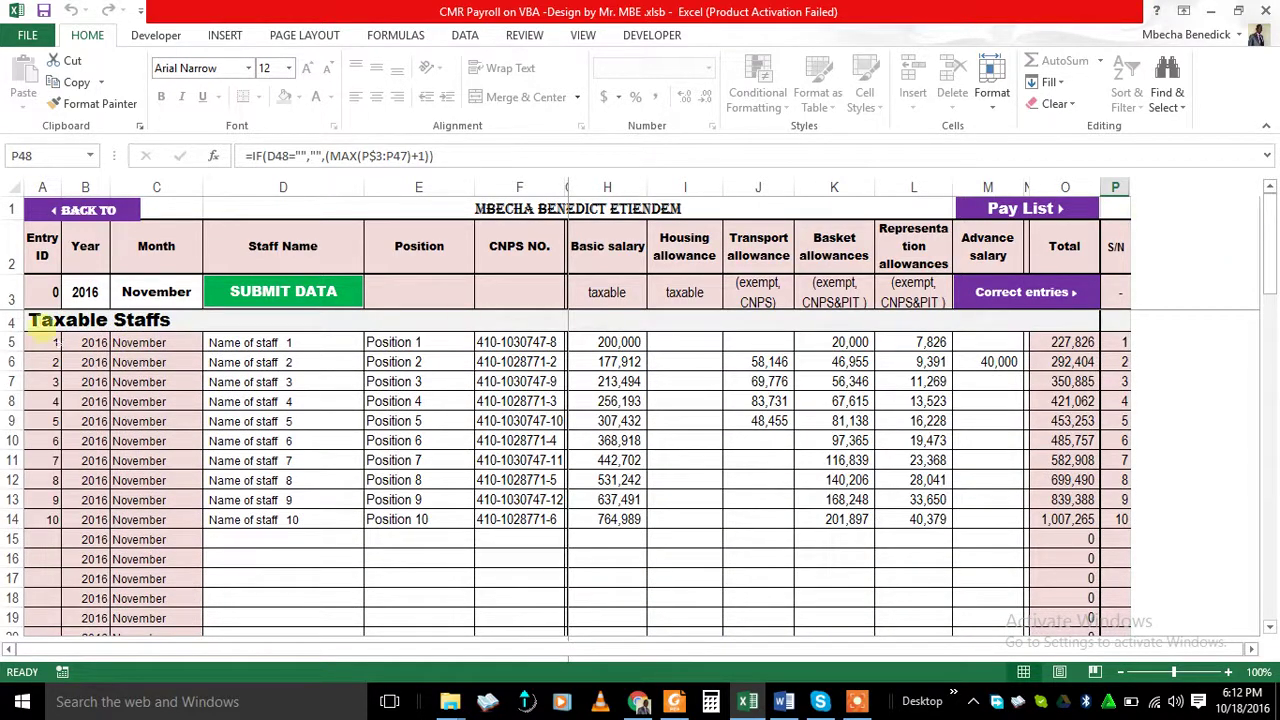
Step: Set the staff sheet's payroll period to year 2016 and month October
left_click(240, 300)
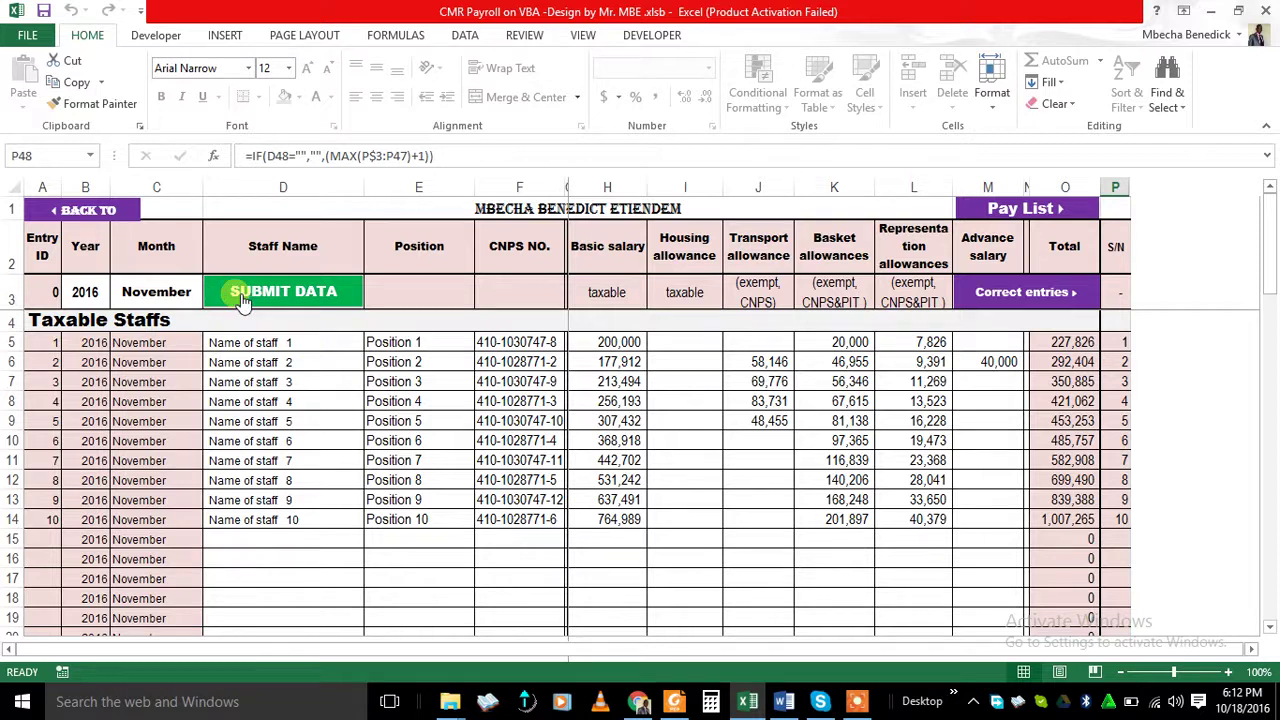
left_click(85, 291)
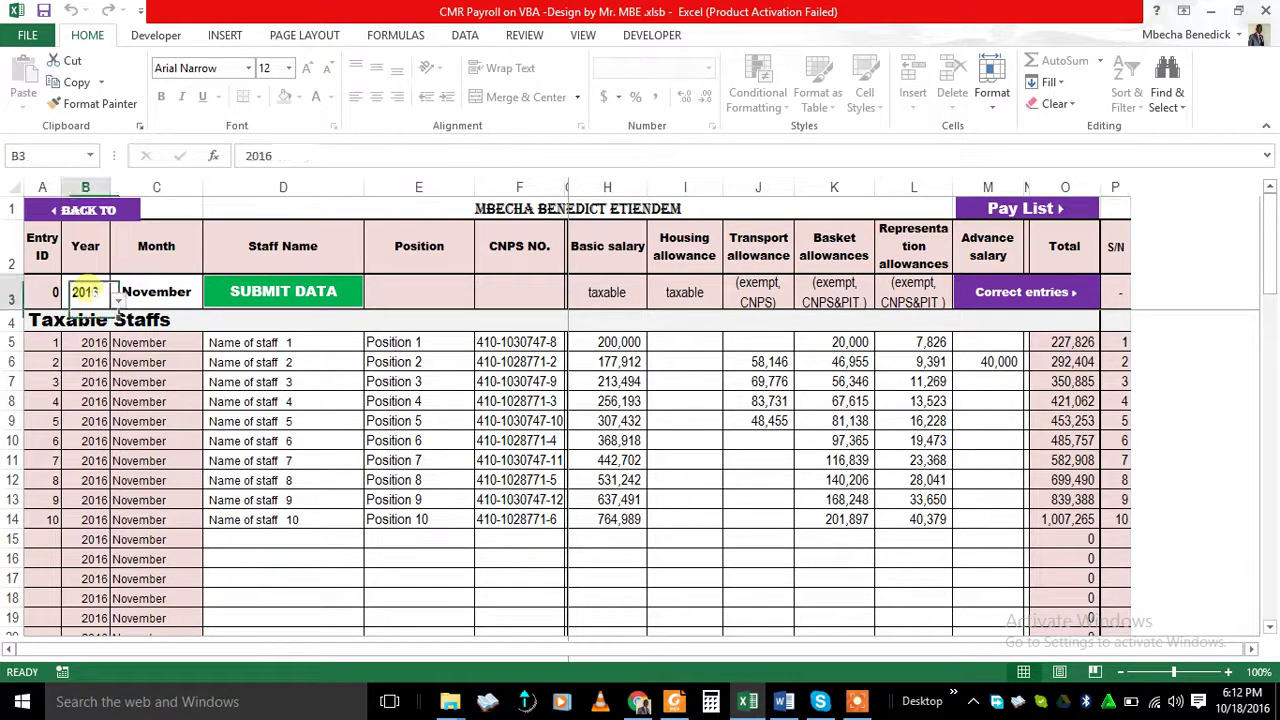
left_click(117, 298)
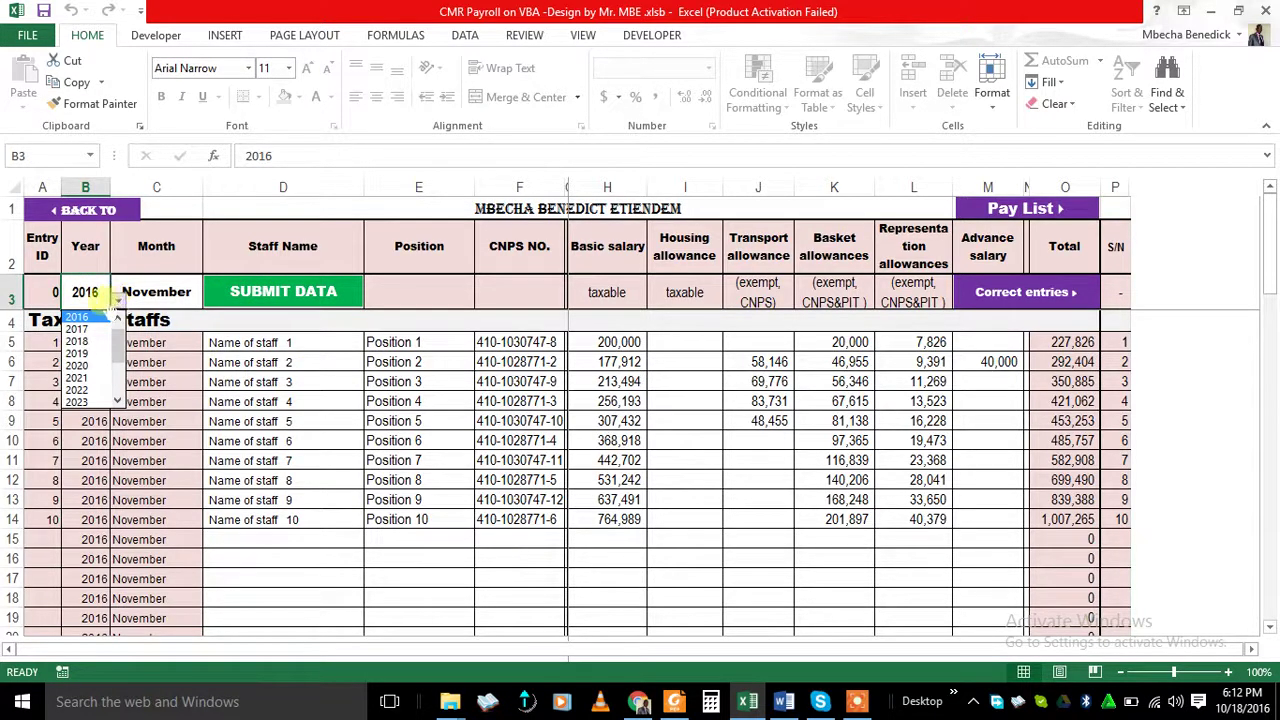
left_click(100, 316)
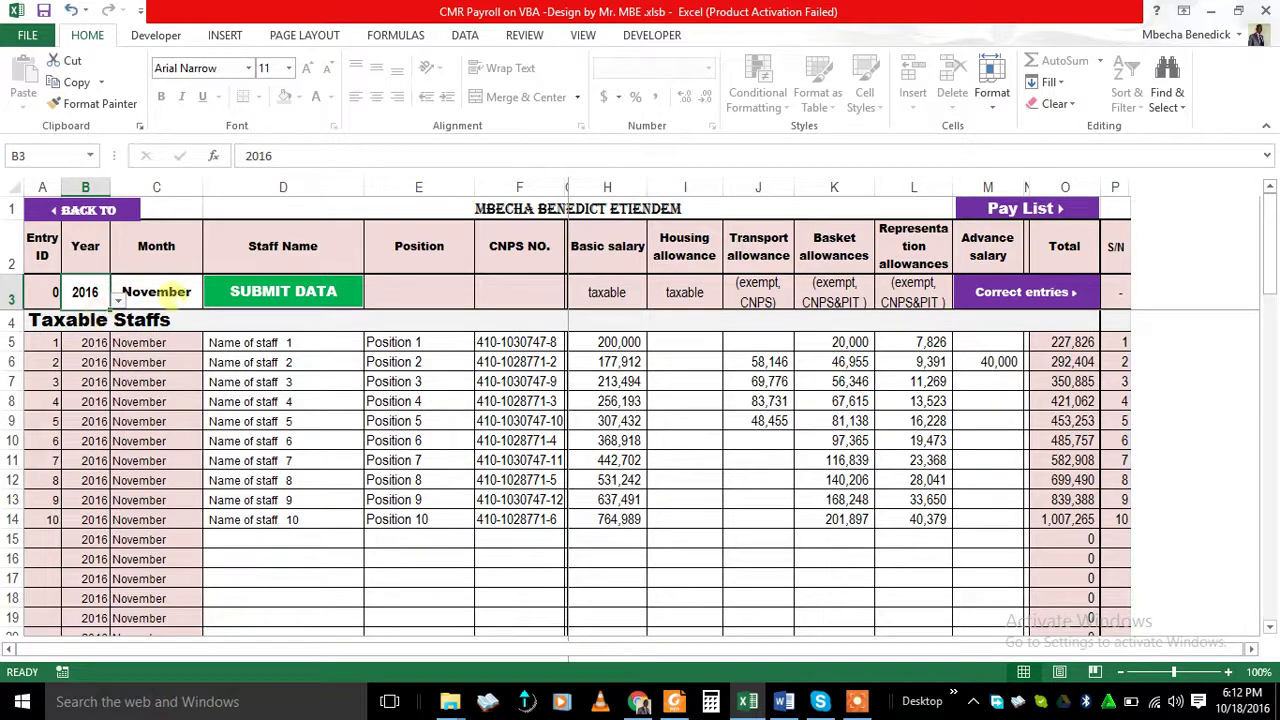
left_click(160, 291)
left_click(211, 300)
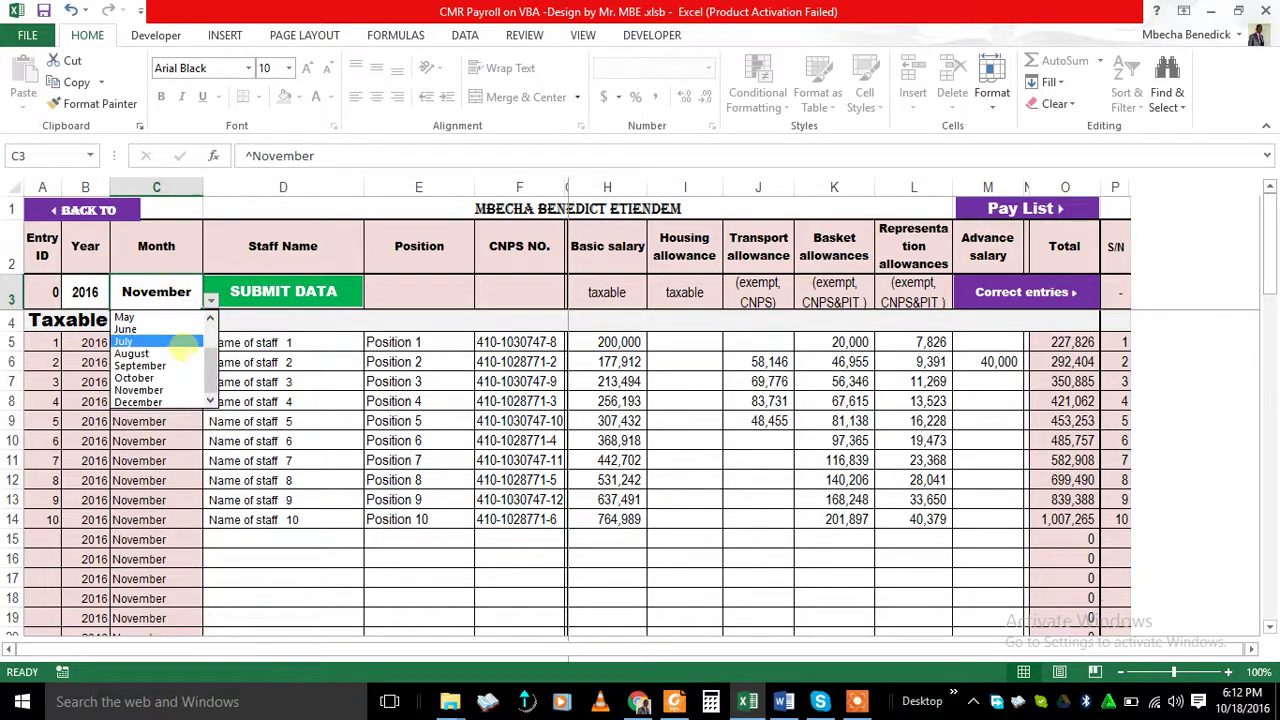
left_click(174, 379)
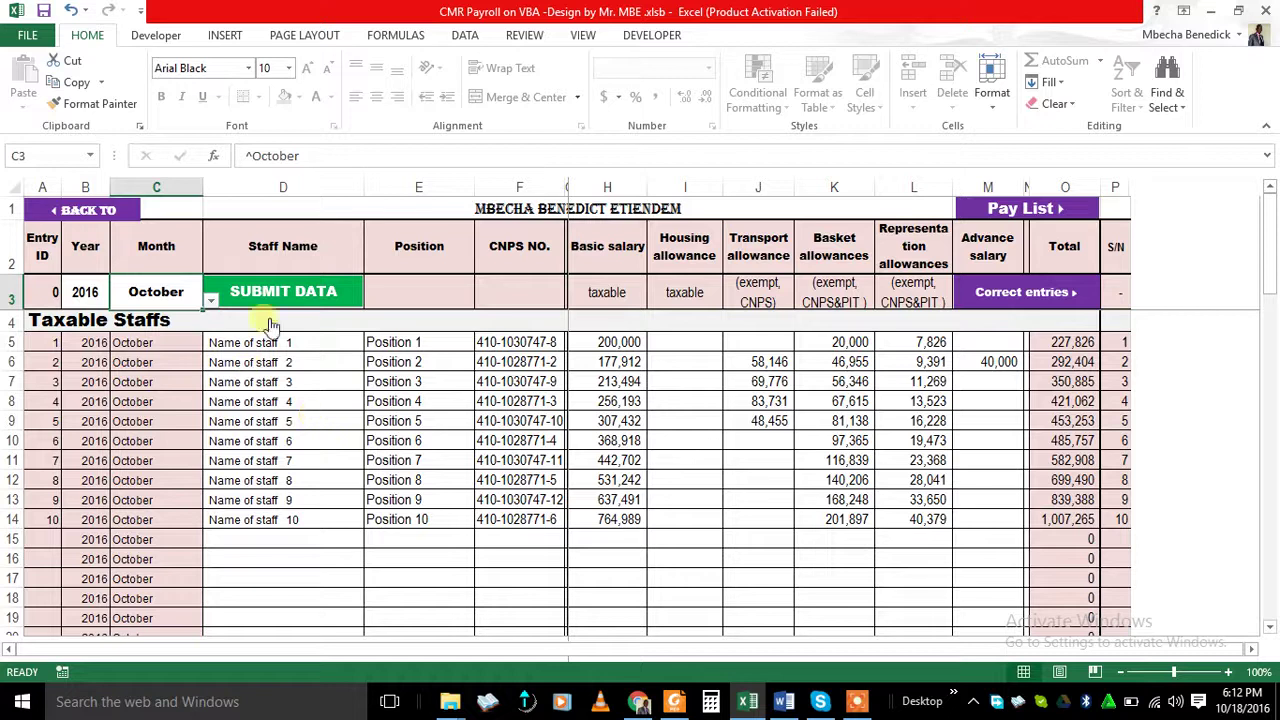
Step: Submit the October 2016 payroll data and confirm the submission
left_click(305, 303)
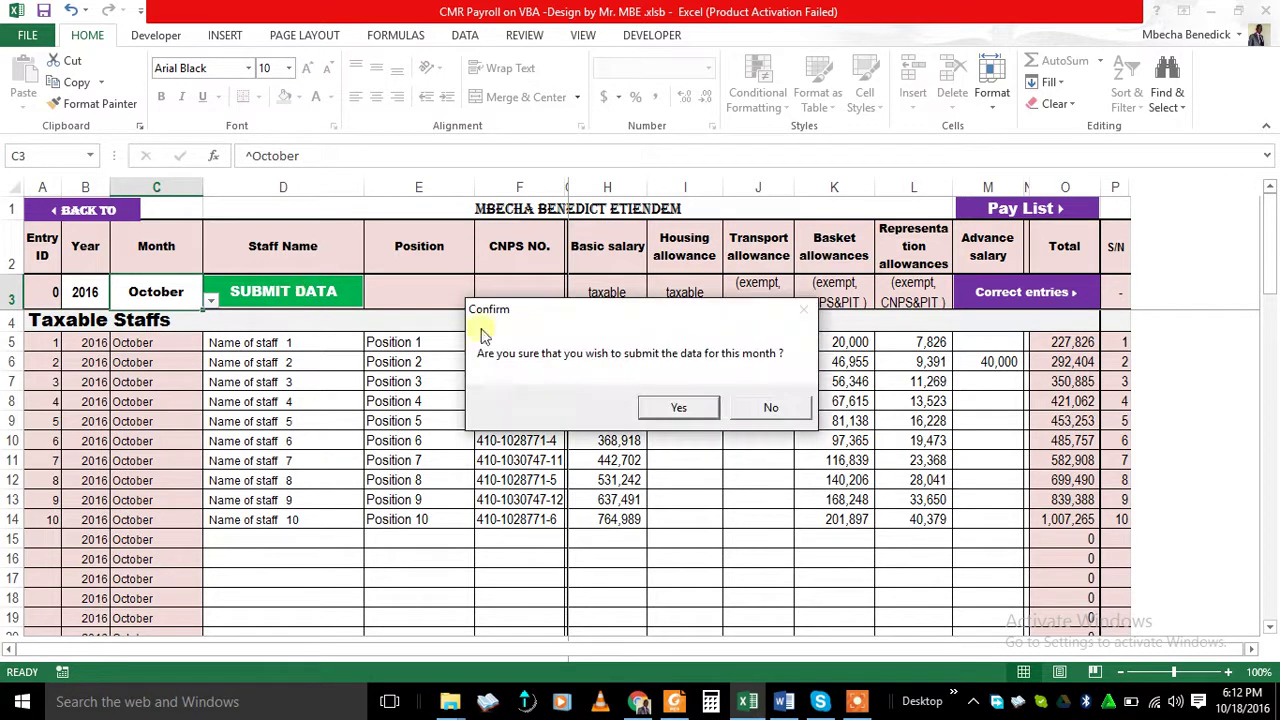
left_click(674, 410)
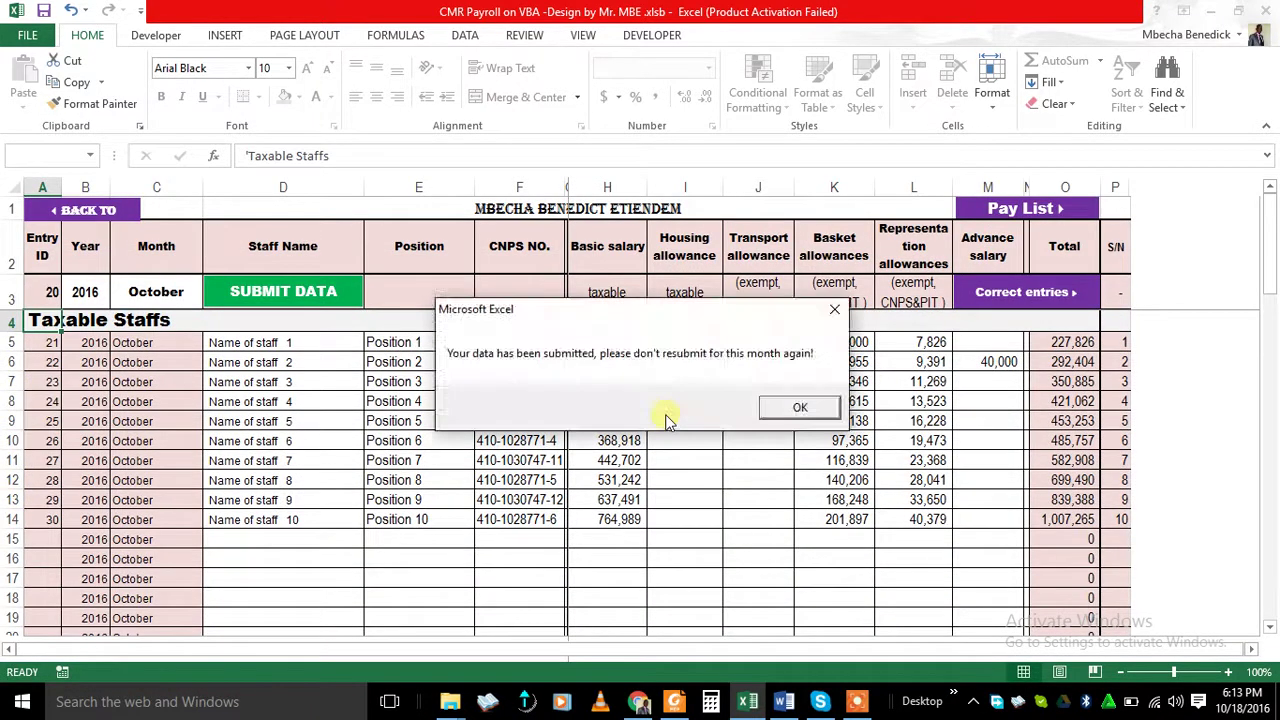
left_click(797, 410)
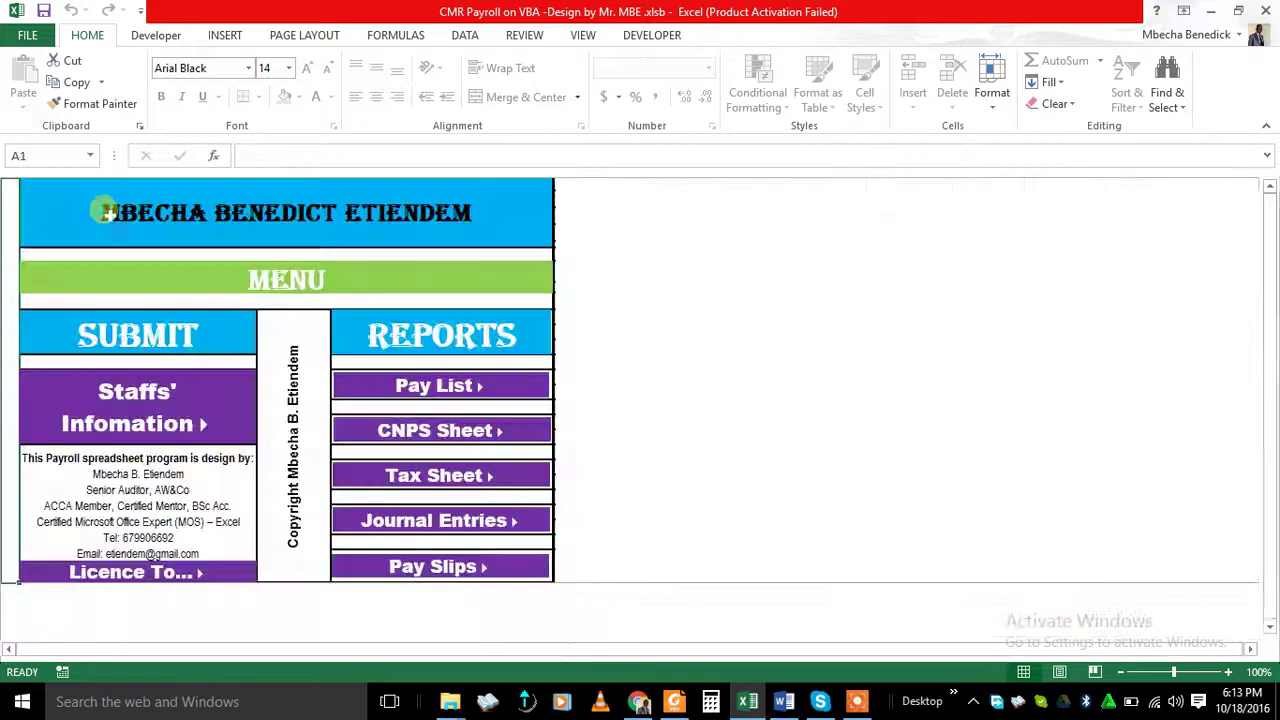
Step: From the main menu, open the Pay List and switch its report month to October
left_click(100, 209)
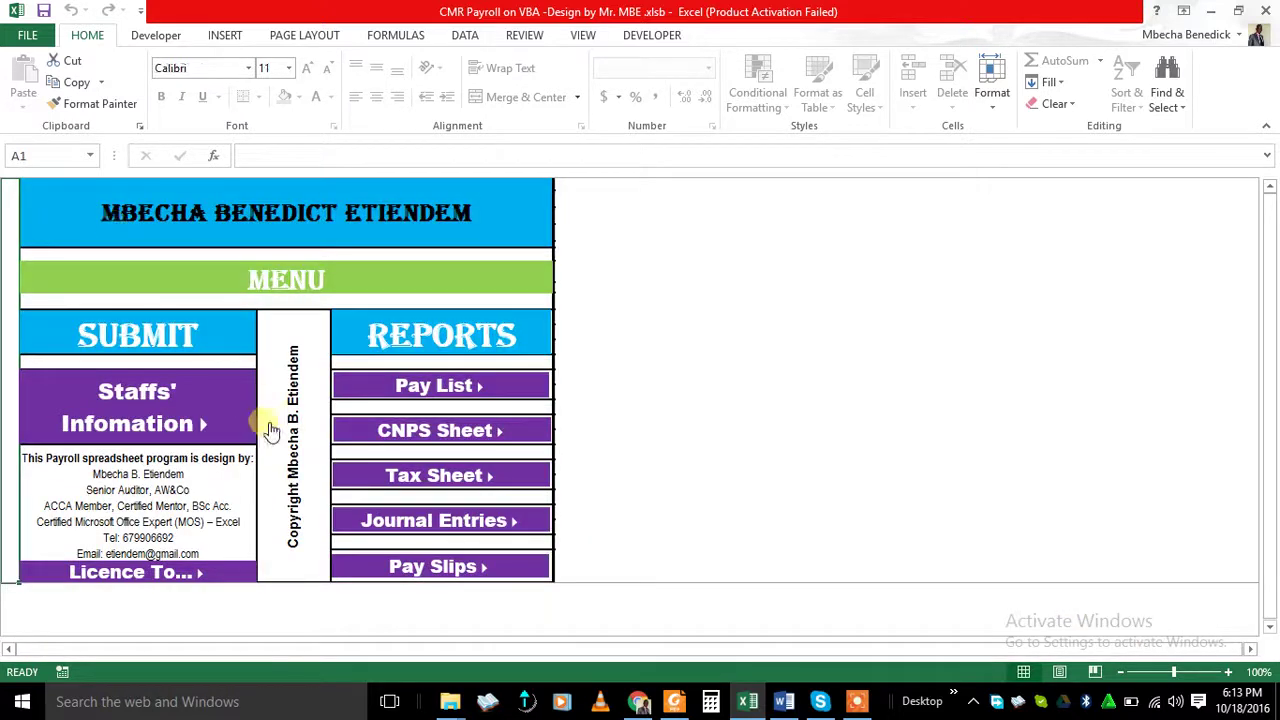
left_click(386, 385)
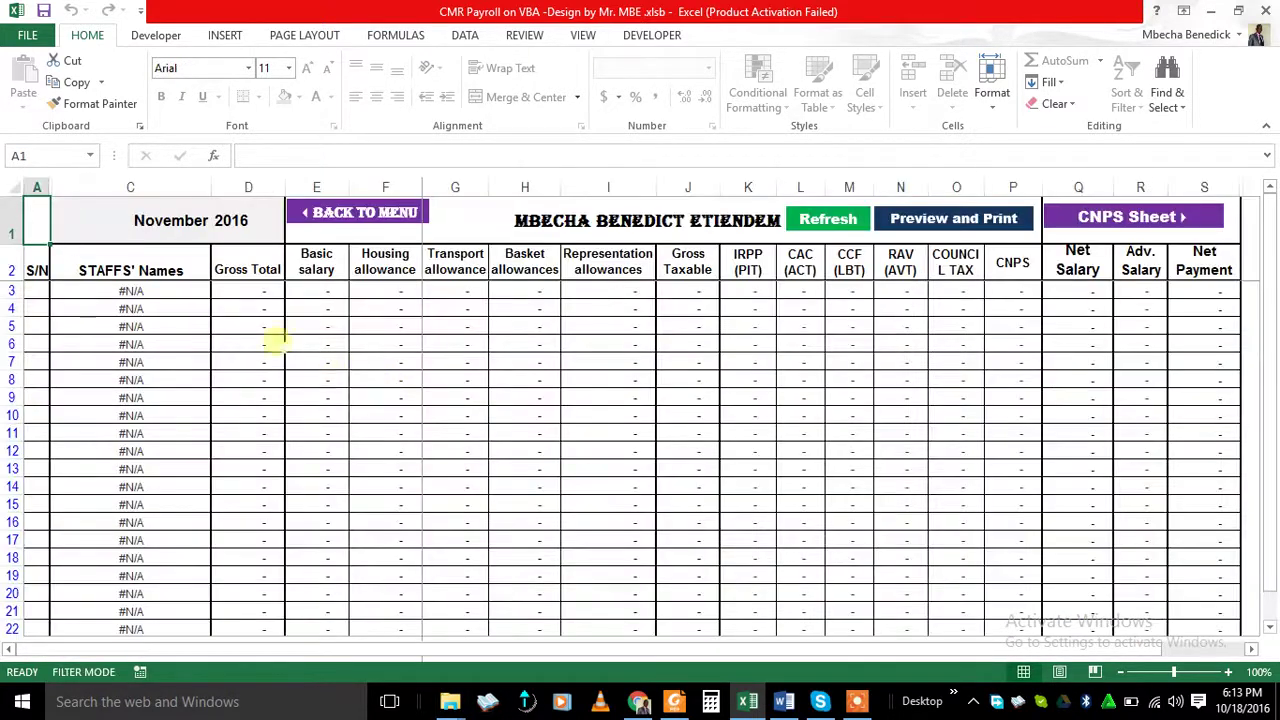
left_click(140, 218)
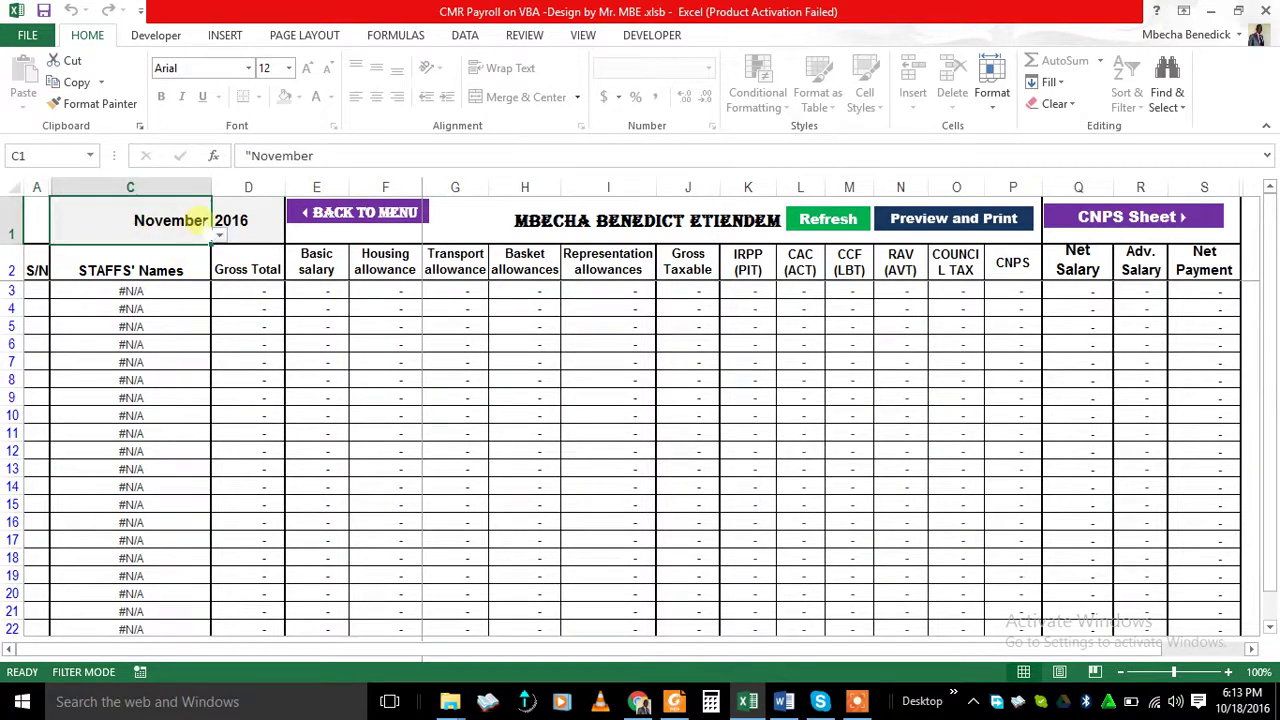
left_click(218, 235)
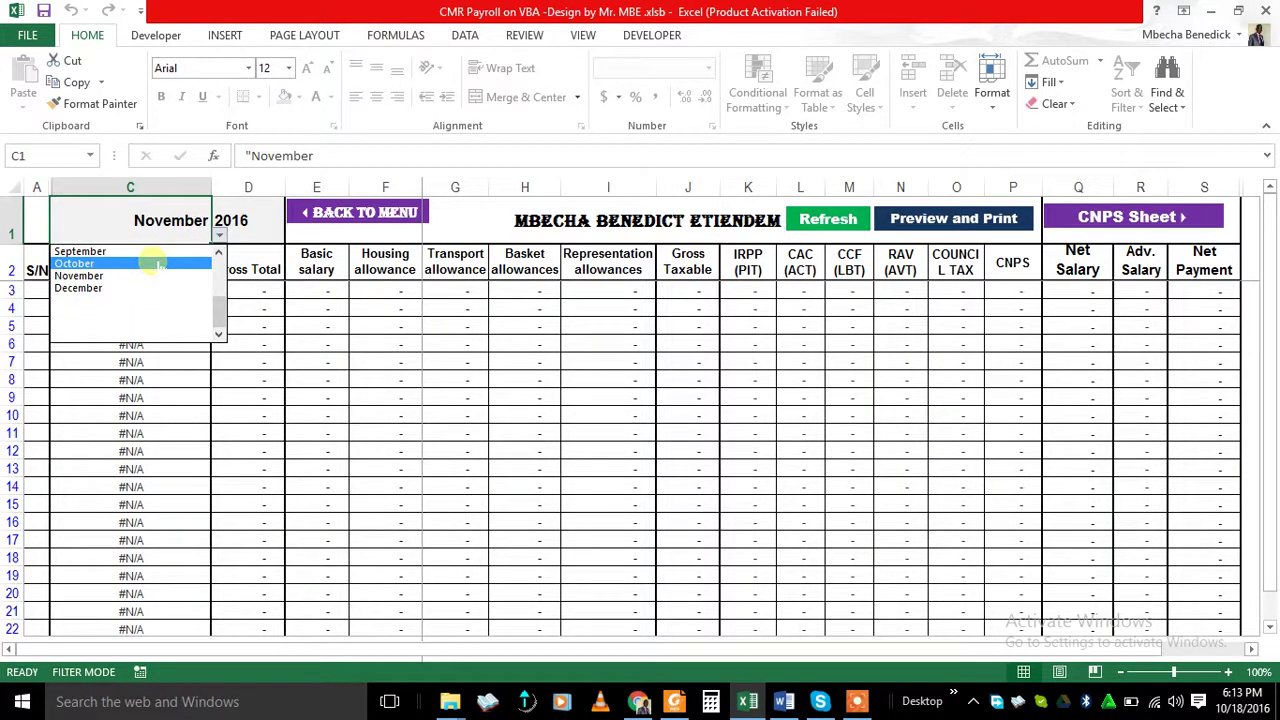
left_click(160, 264)
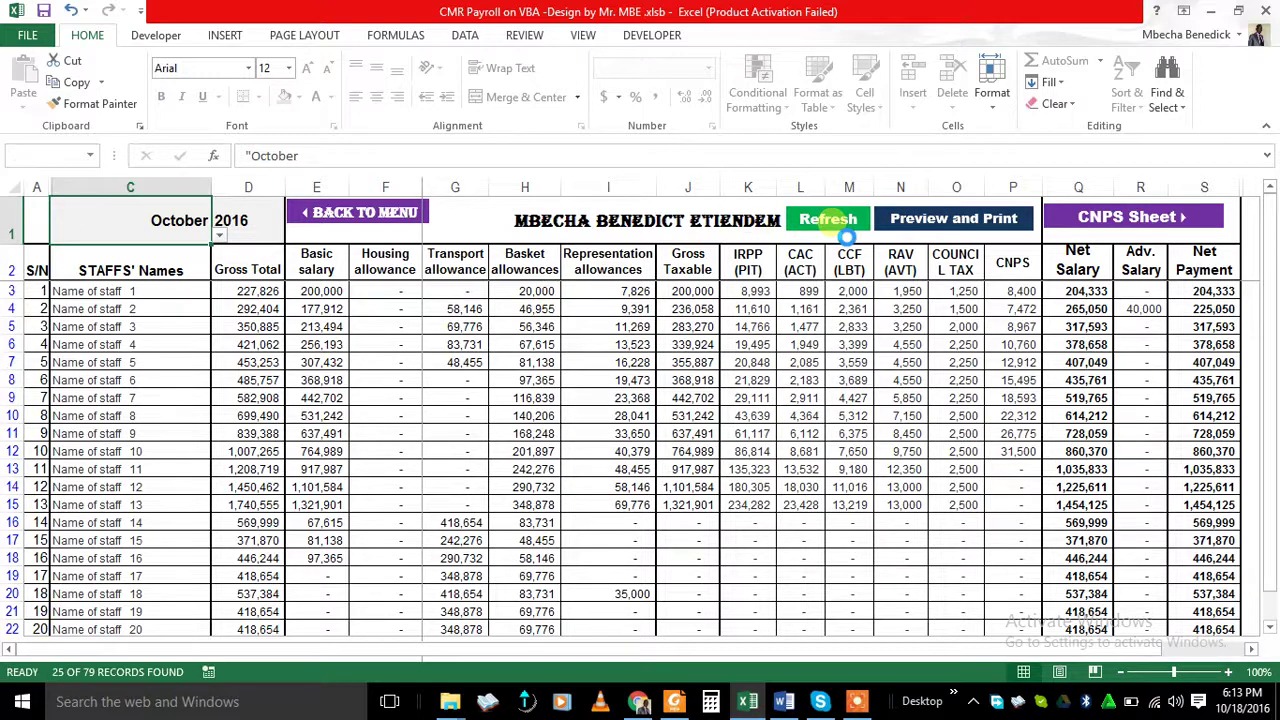
Step: Check the TOTAL row formulas for gross pay, net salary and net payment
scroll(1274, 375, "down", 2)
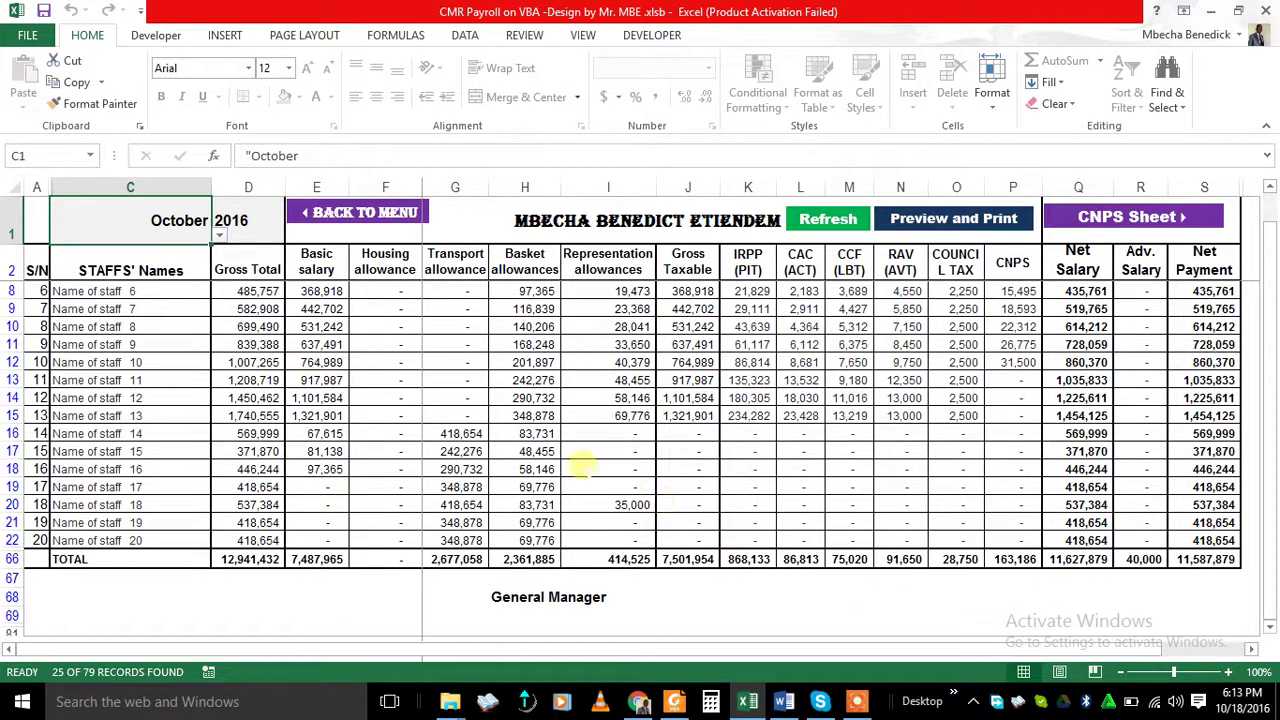
left_click(250, 560)
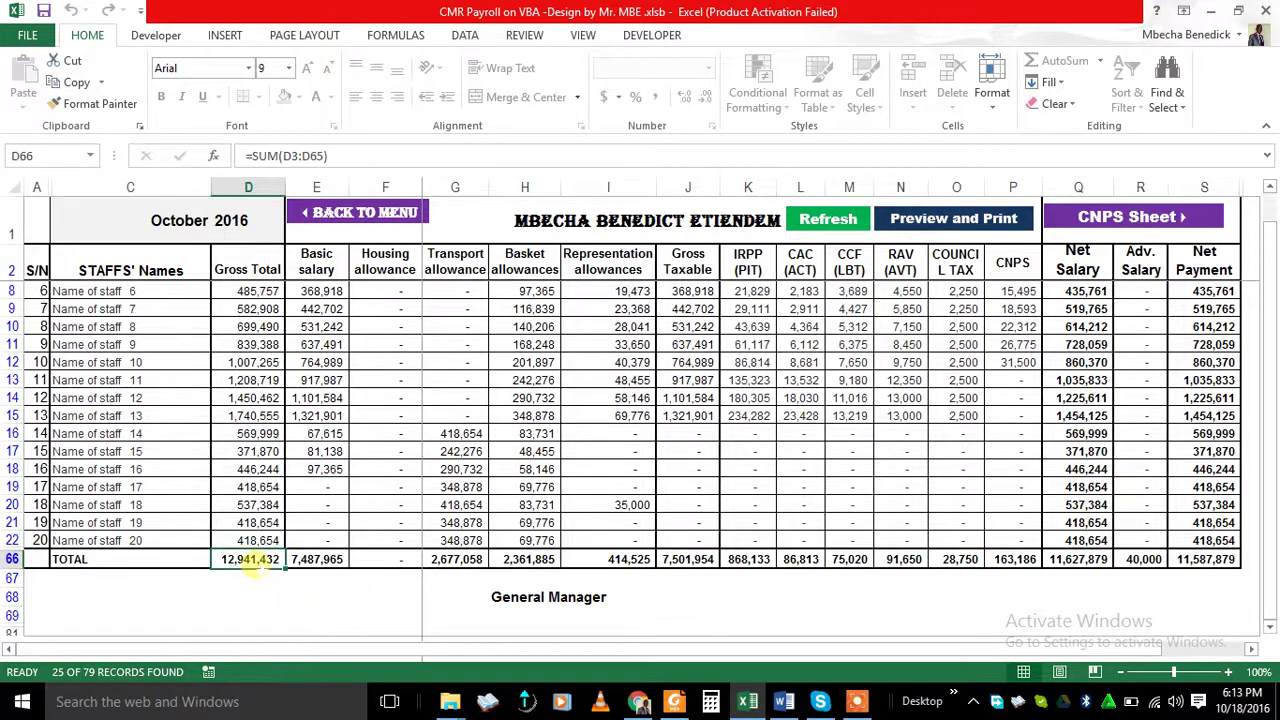
left_click(1080, 560)
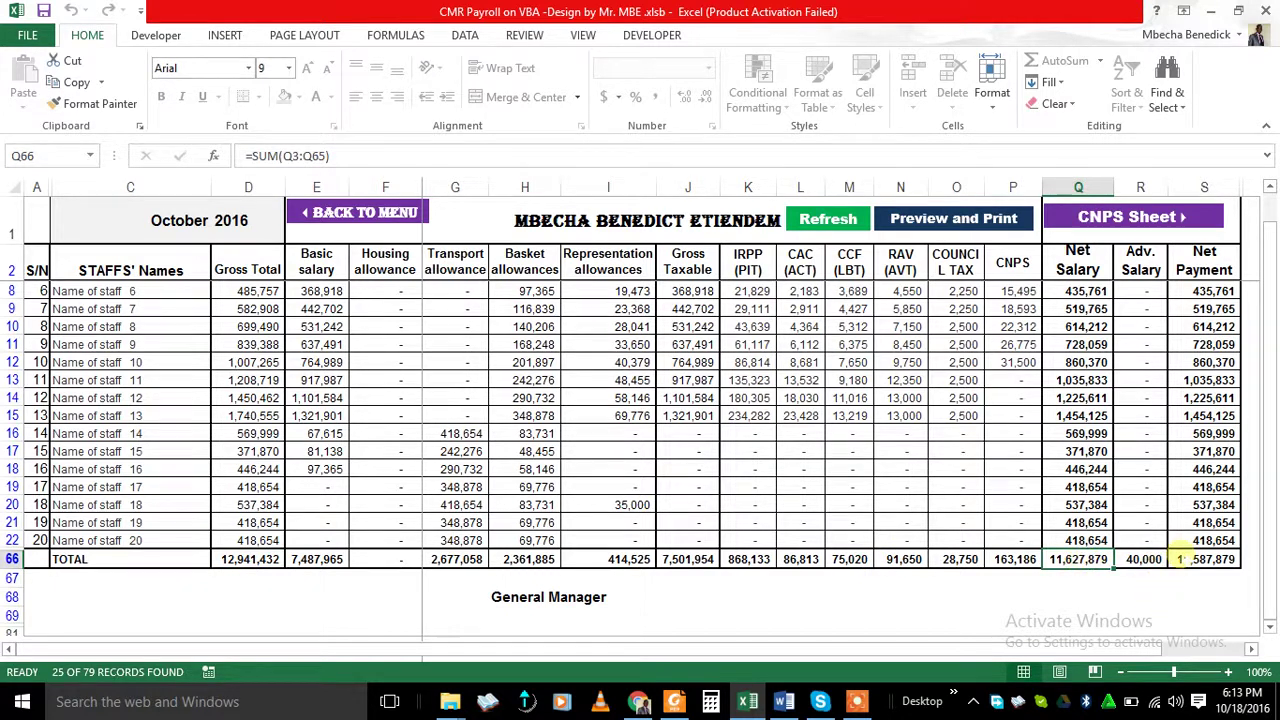
left_click(1196, 560)
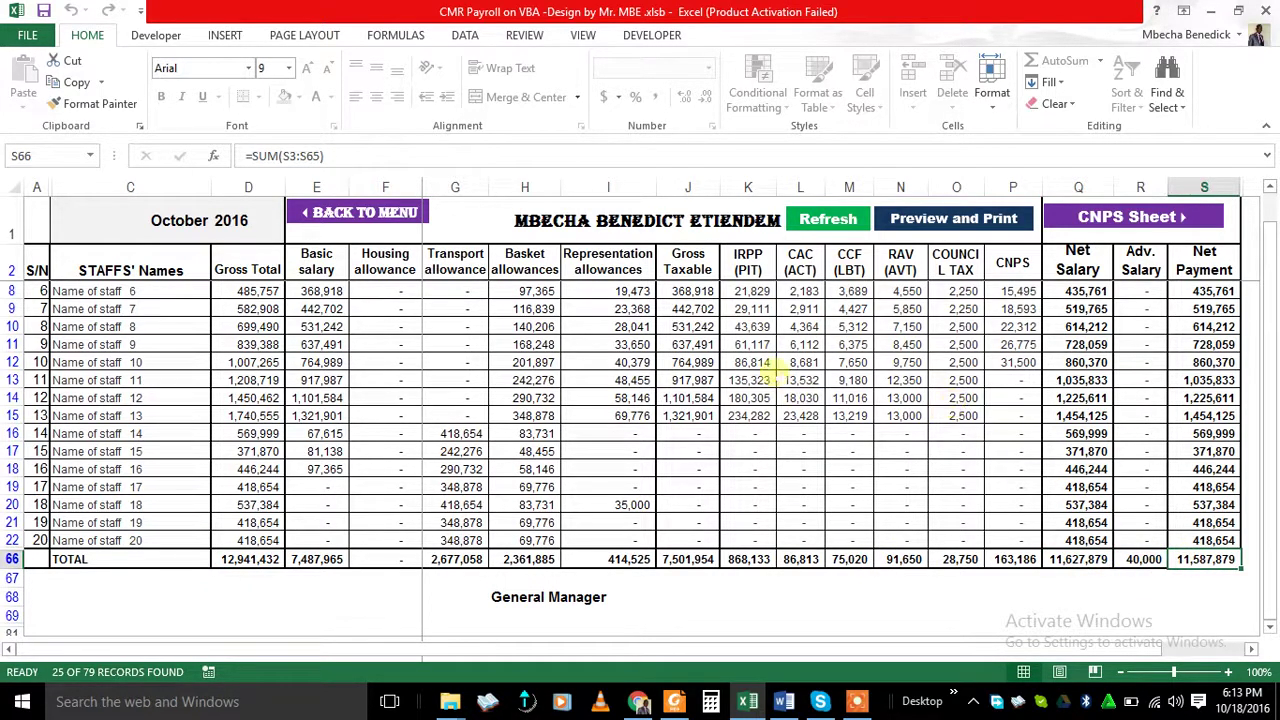
Step: Open the CNPS Sheet and inspect the SUMIFS totals in N67, M67 and I67
left_click(1103, 220)
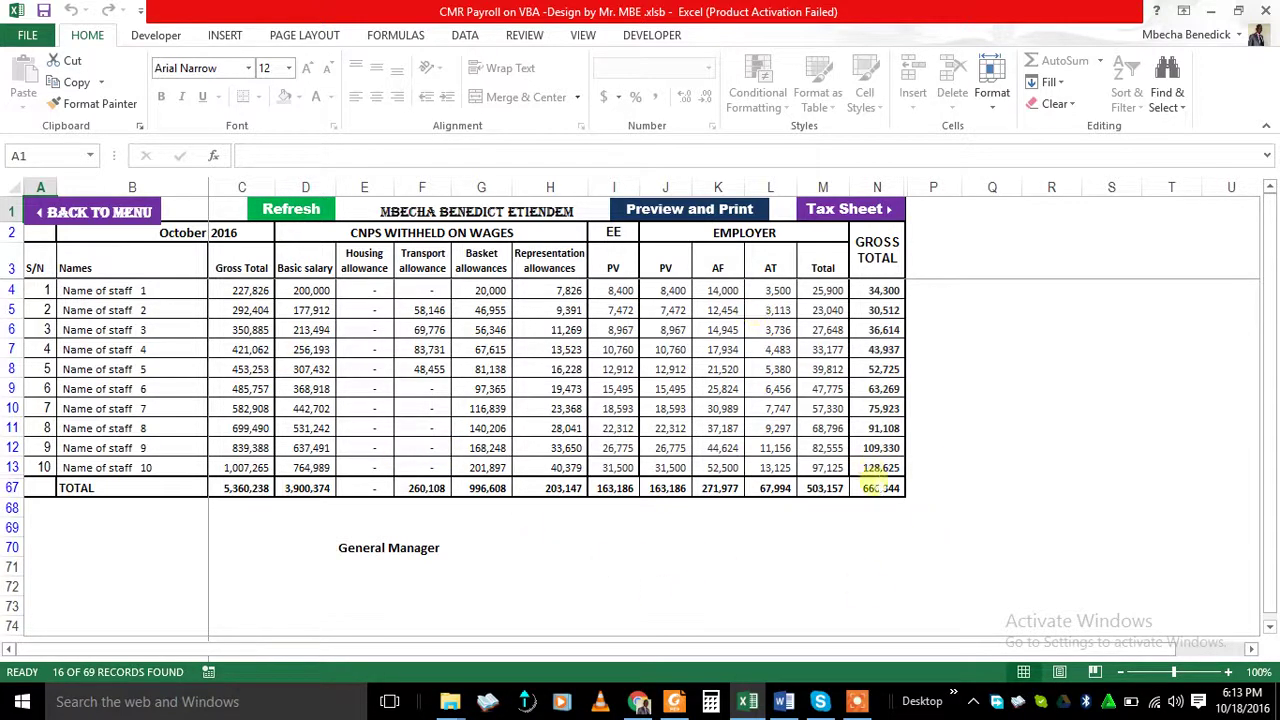
left_click(884, 486)
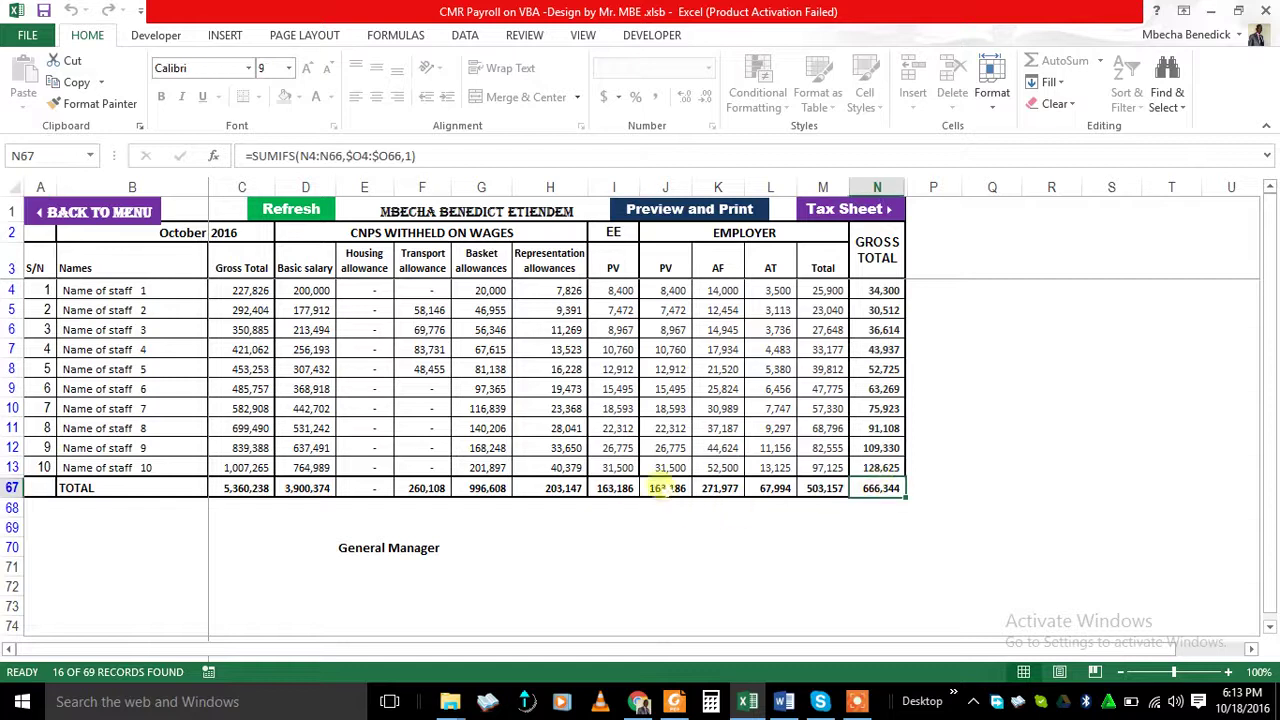
left_click(834, 487)
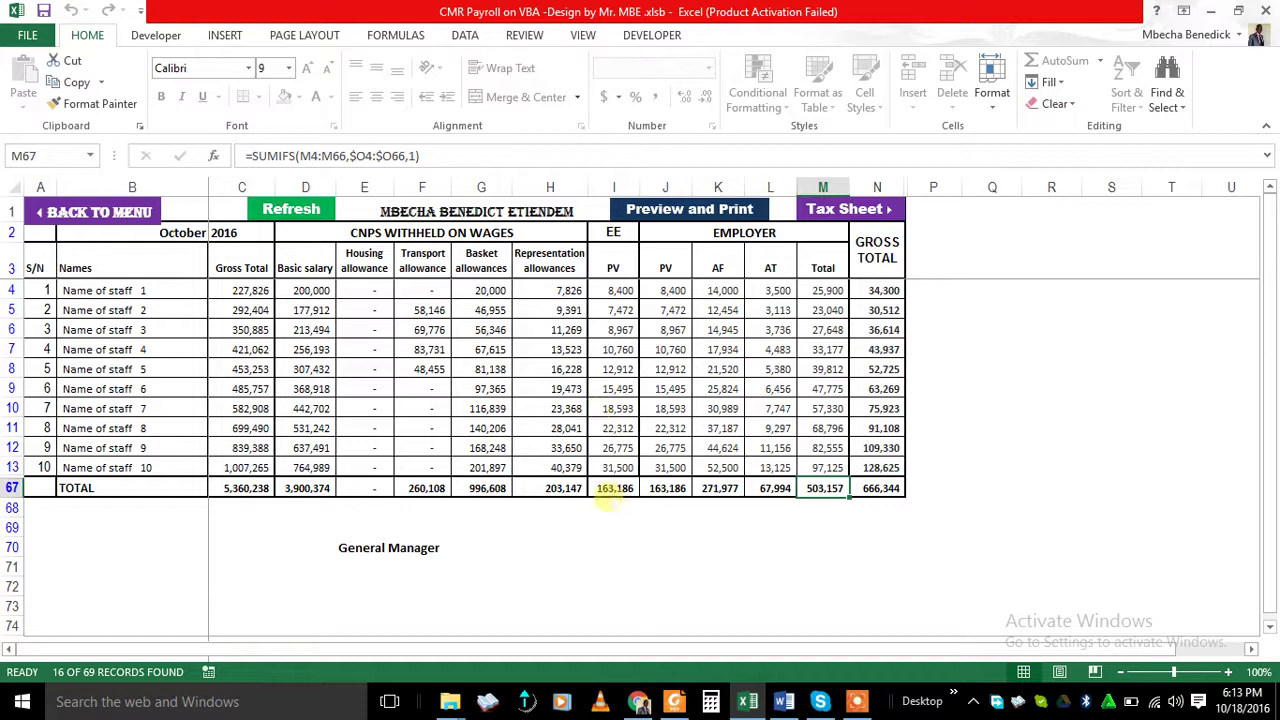
left_click(616, 490)
left_click(884, 488)
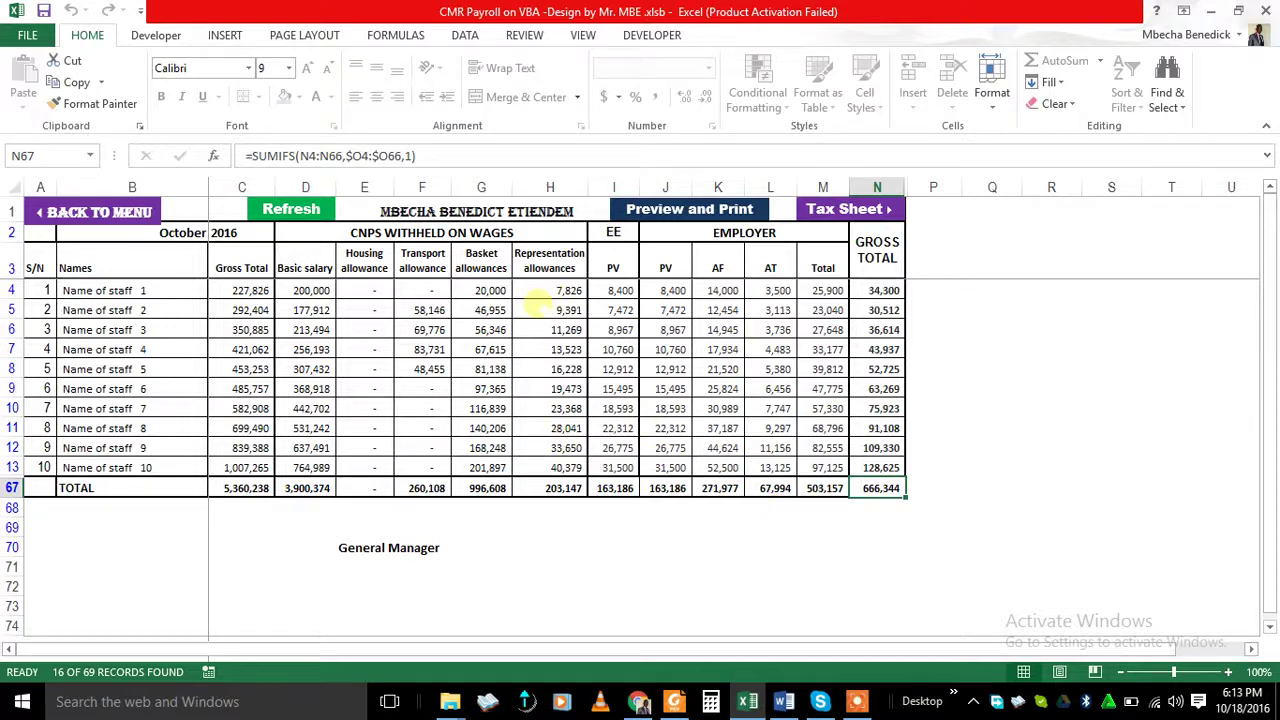
Step: Refresh the October tax withheld report, check the S68 total, and preview its printout
left_click(856, 212)
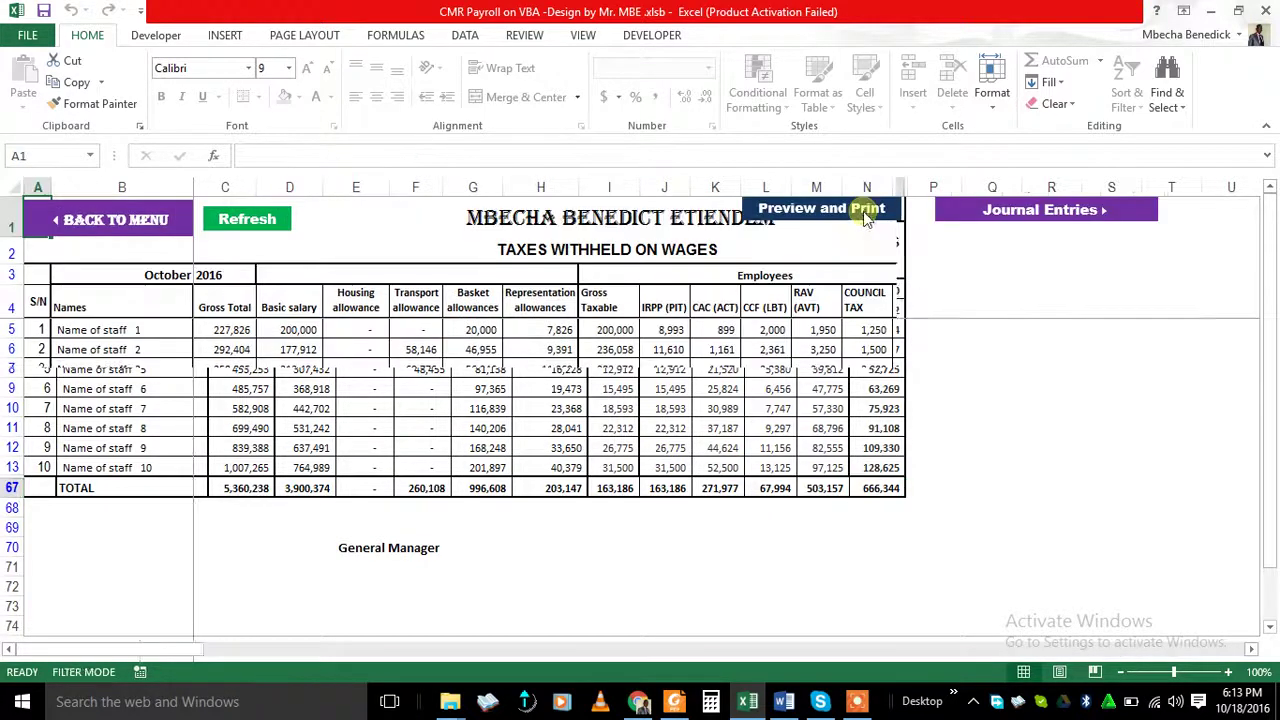
left_click(255, 222)
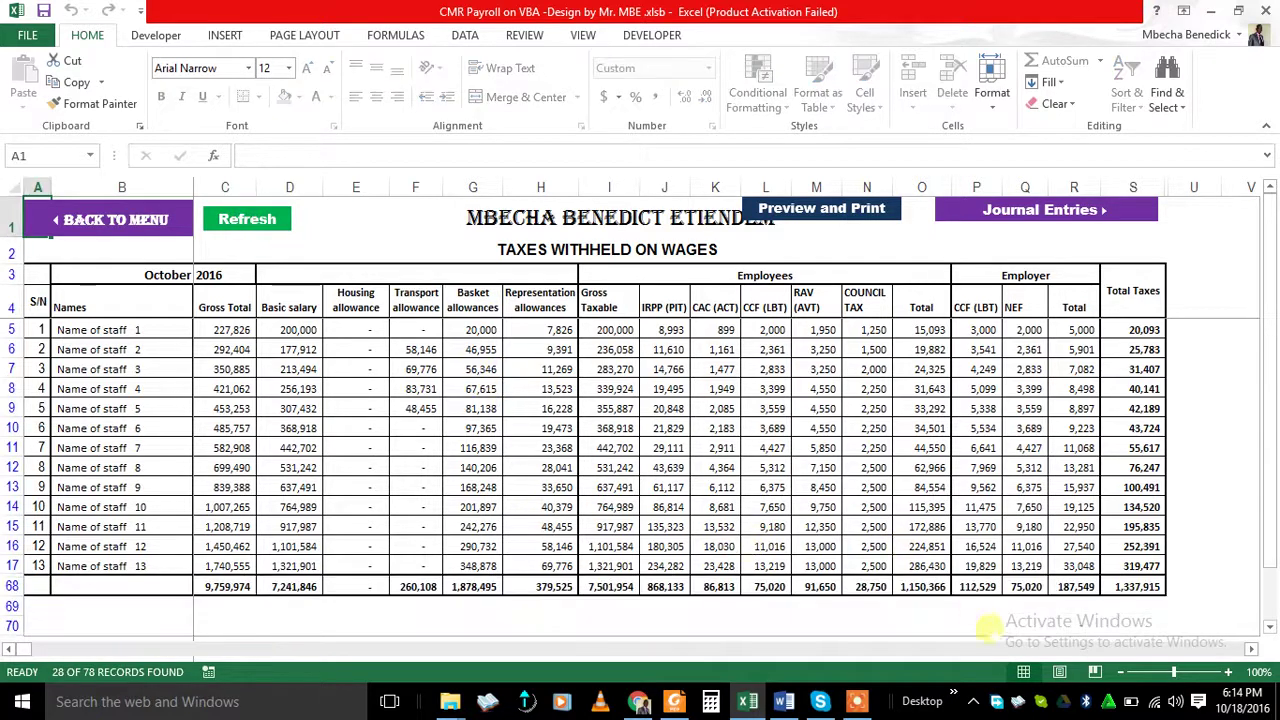
left_click(1136, 588)
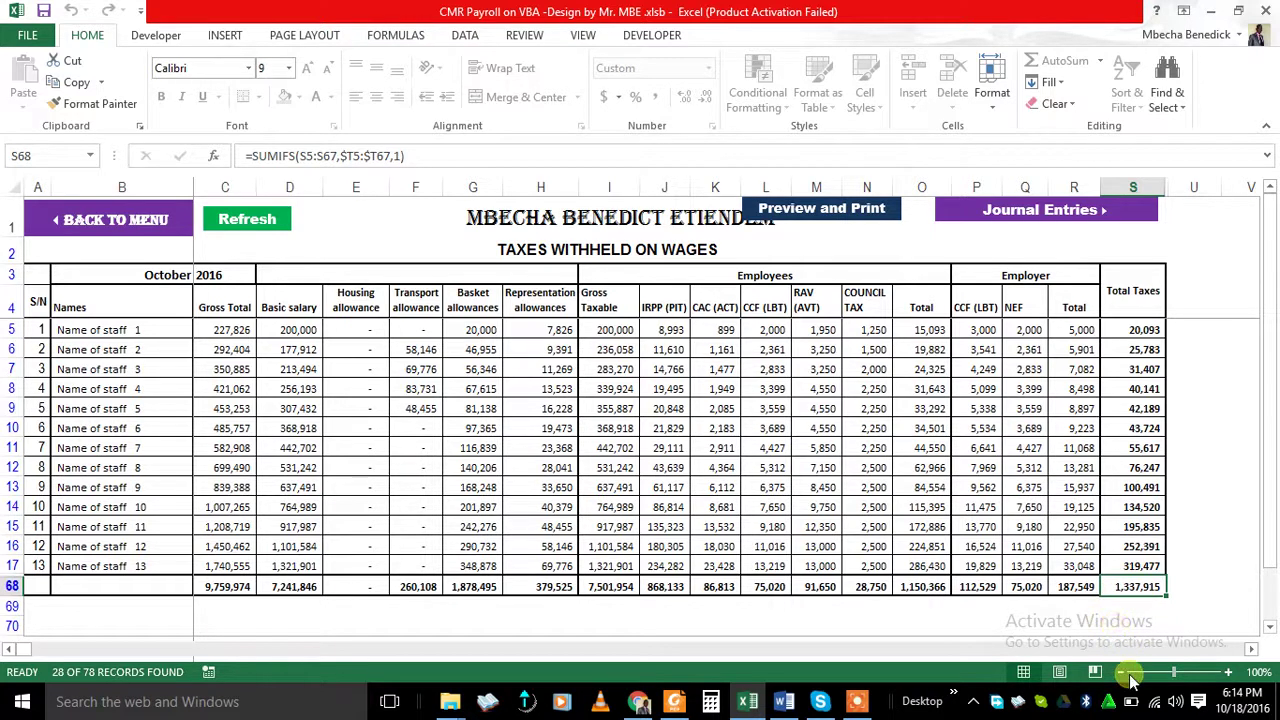
left_click(810, 209)
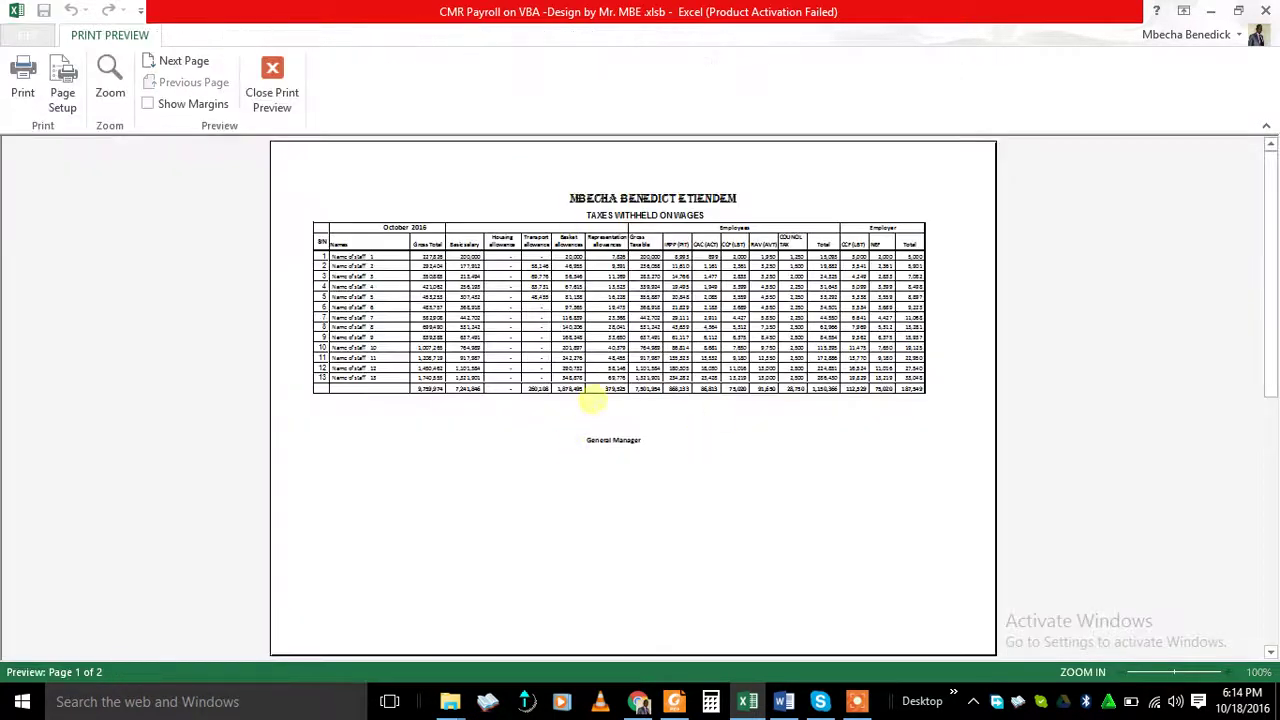
left_click(275, 85)
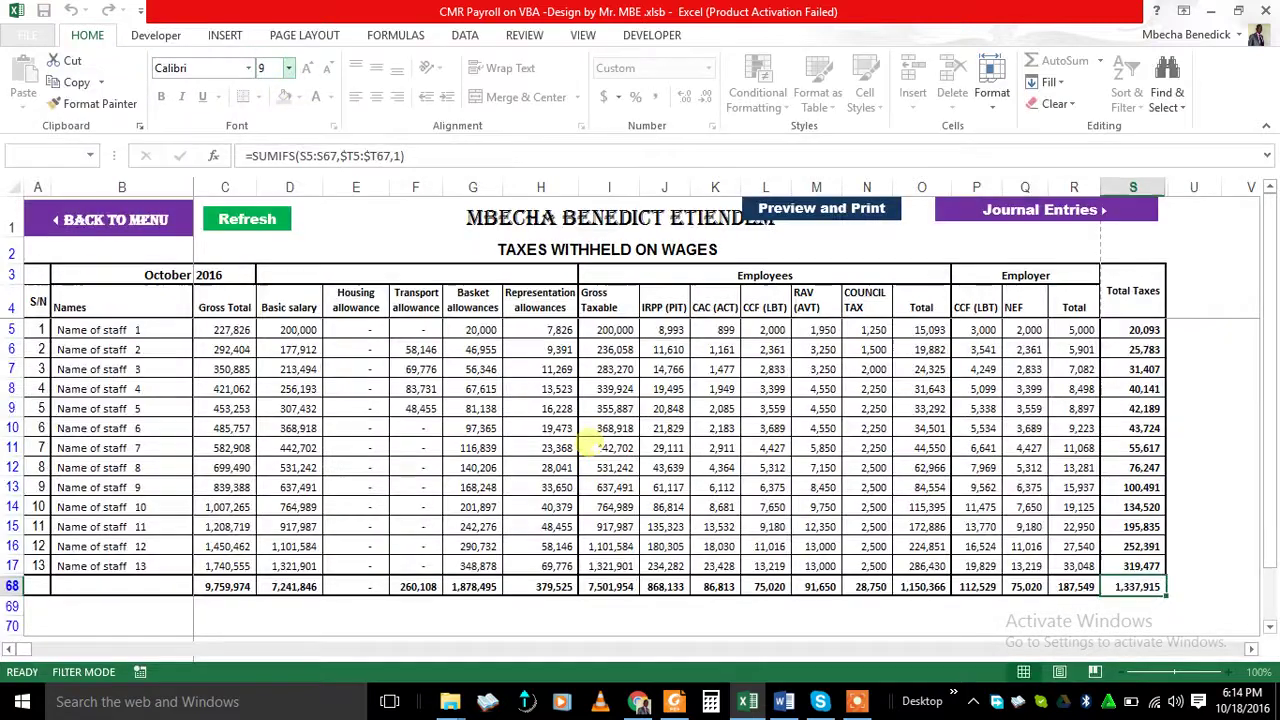
Step: Review the October Payroll Journal Entries, then go to the pay slip printing setup
left_click(1016, 220)
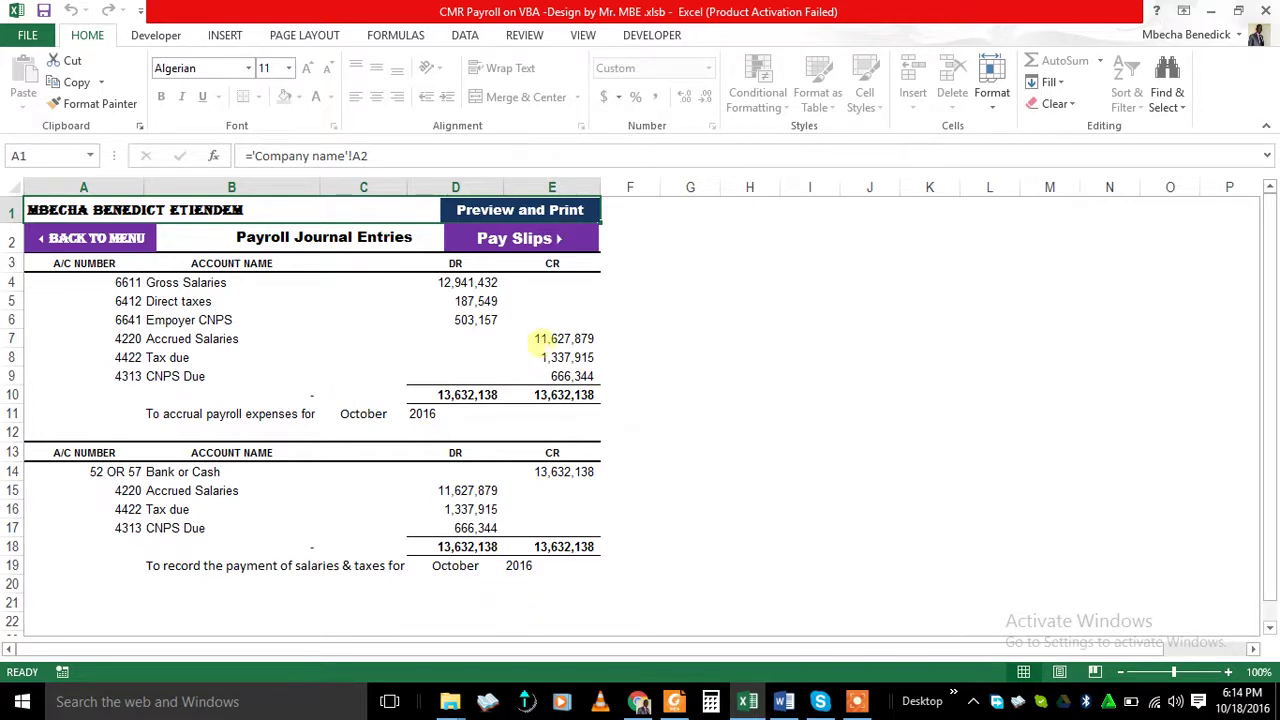
left_click(513, 240)
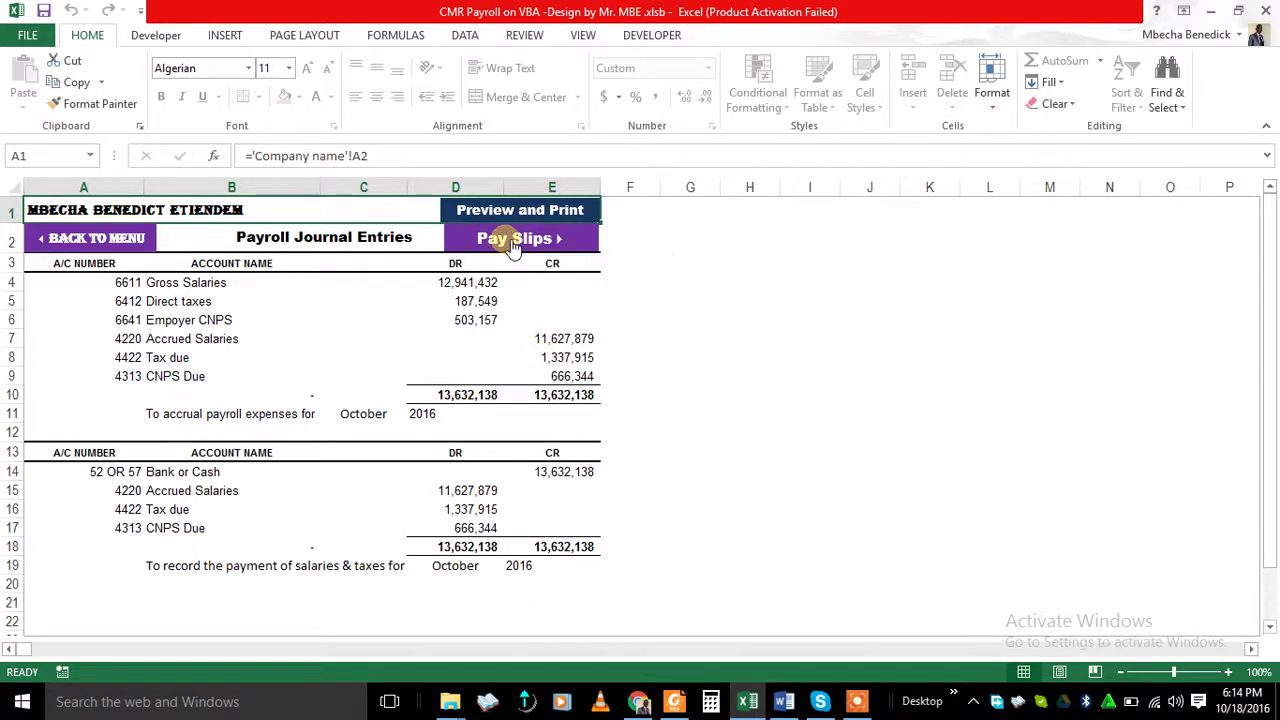
Step: Set the pay slips to serial numbers 1 through 20 for October 2016 and preview them
left_click(130, 222)
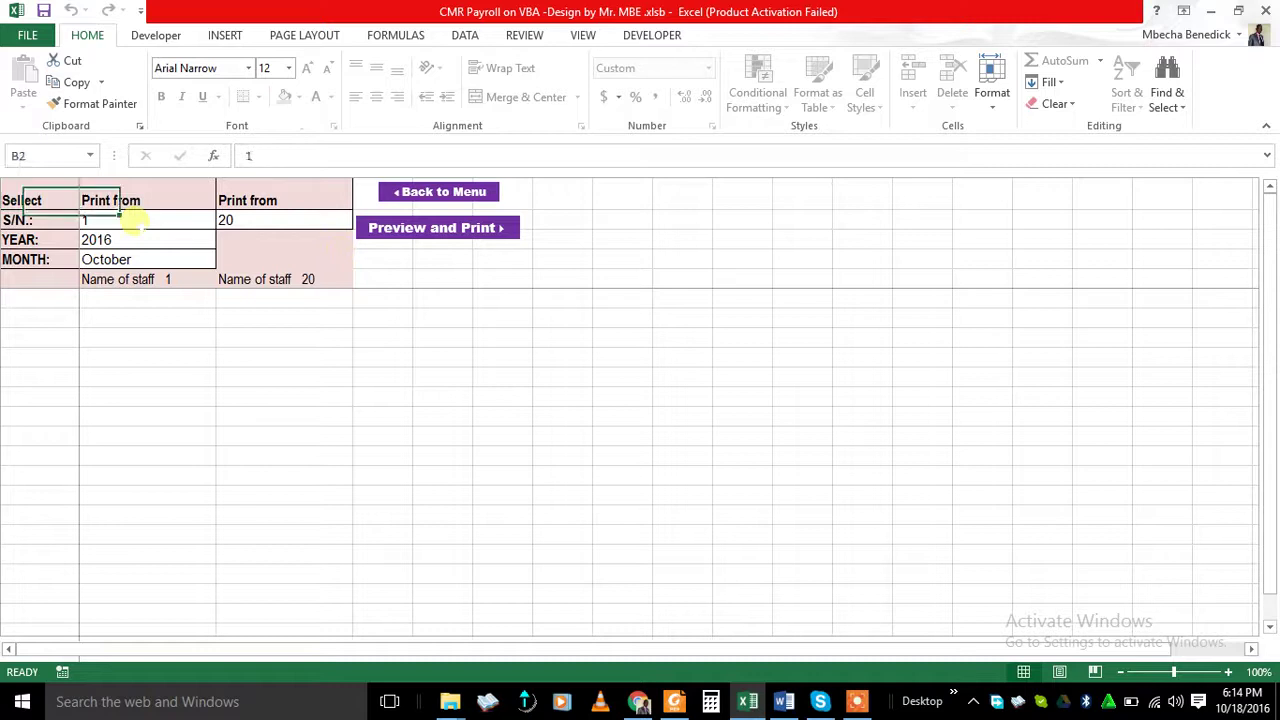
left_click(226, 221)
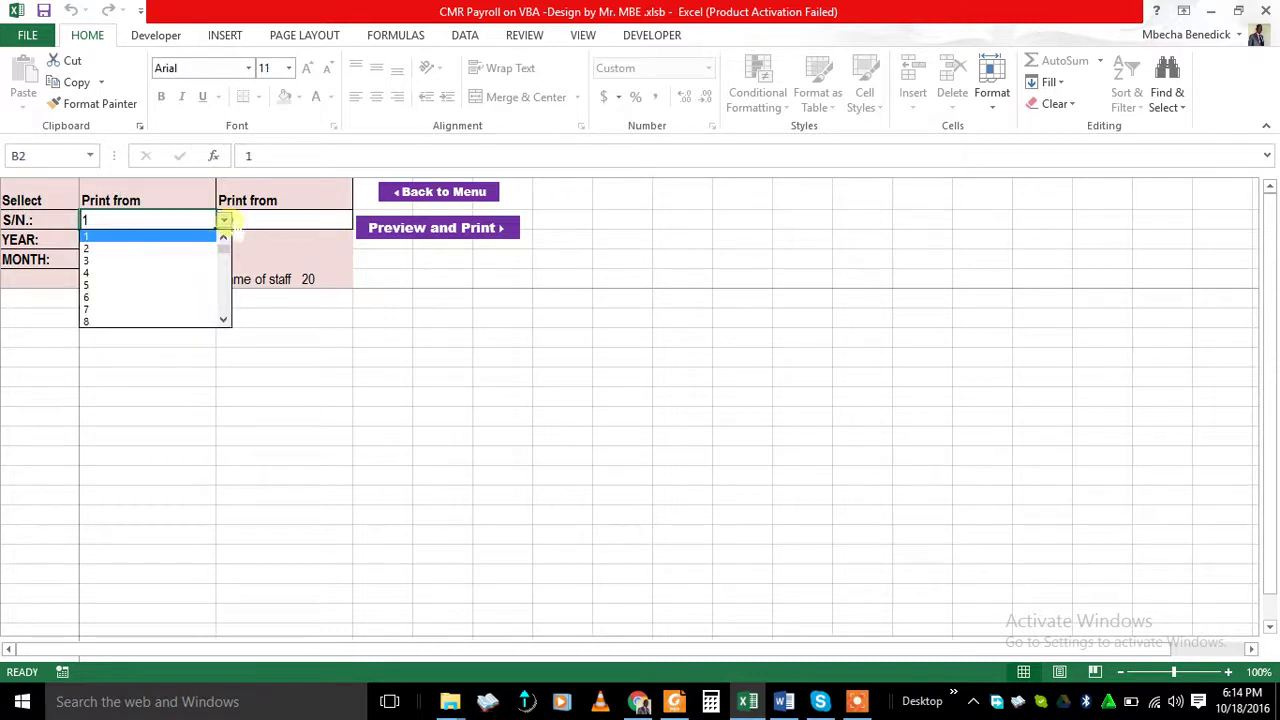
left_click(185, 232)
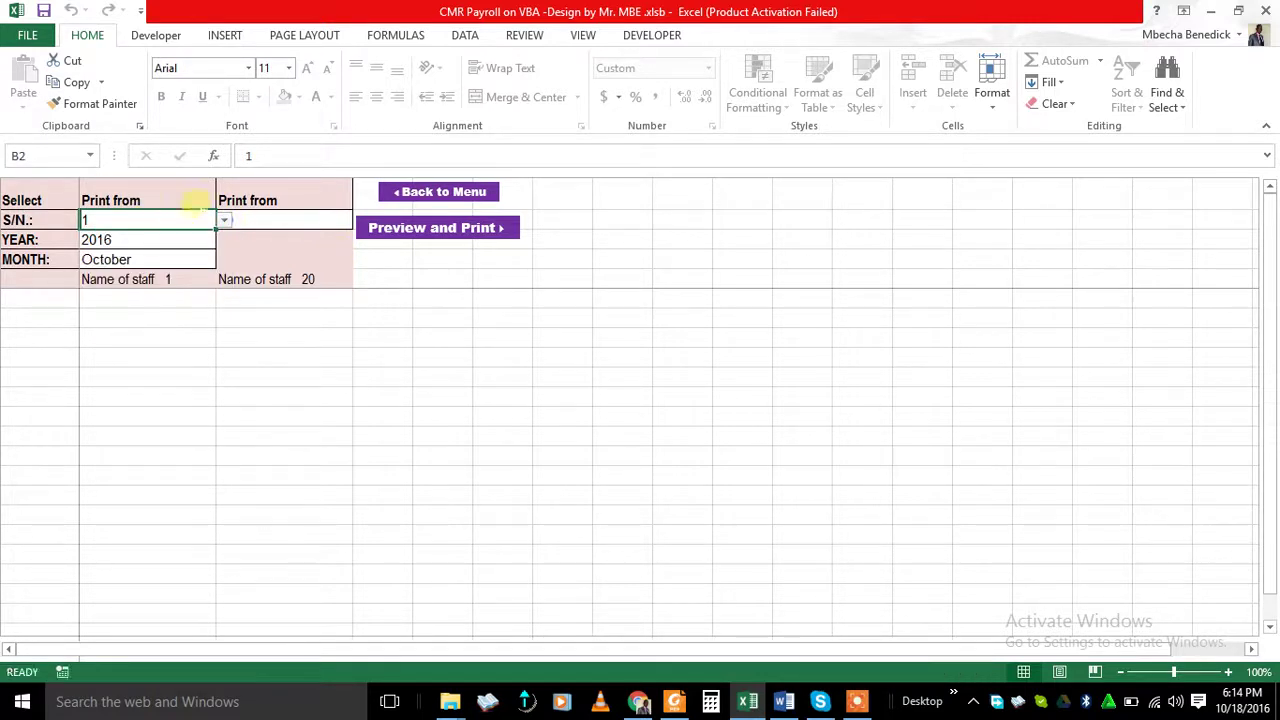
left_click(137, 285)
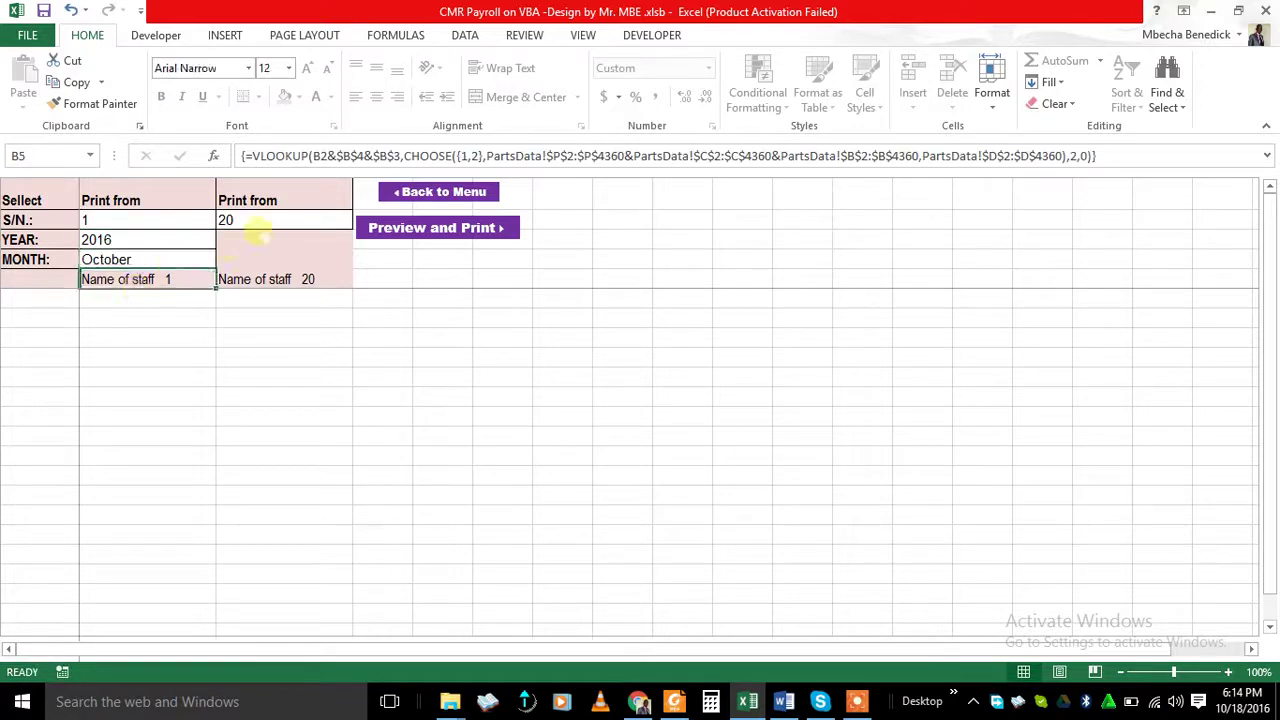
left_click(258, 222)
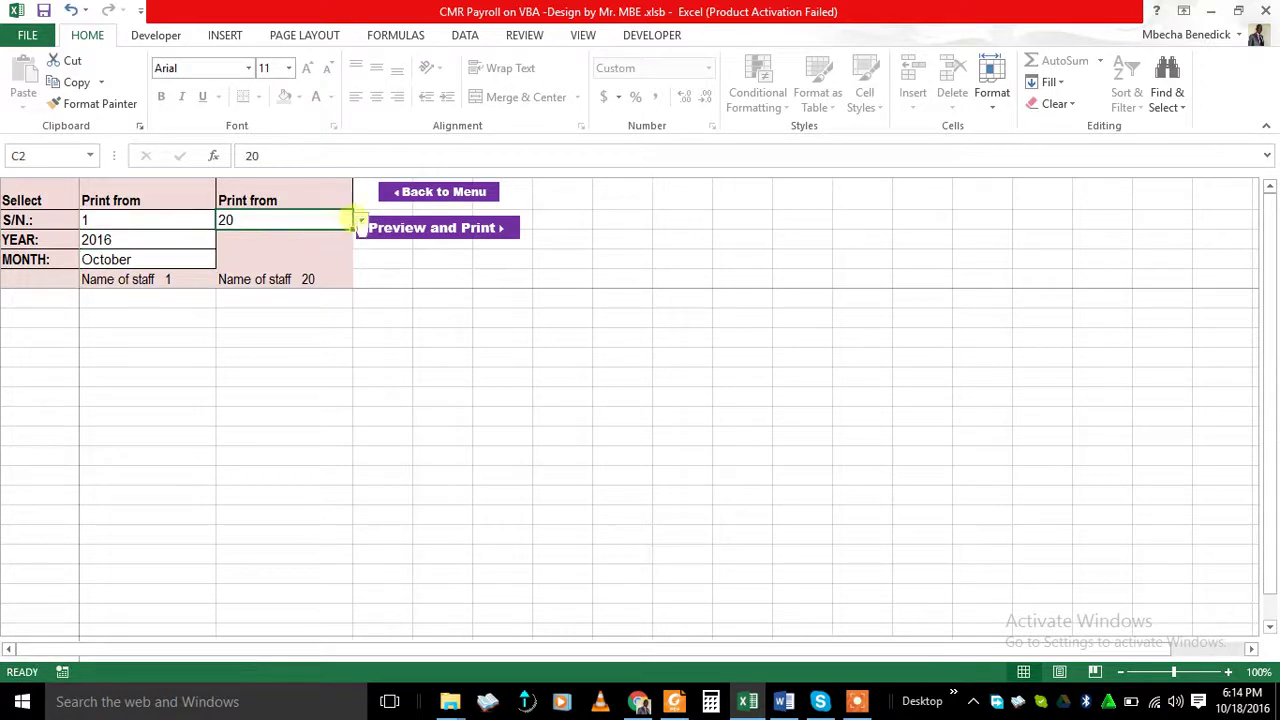
left_click(300, 279)
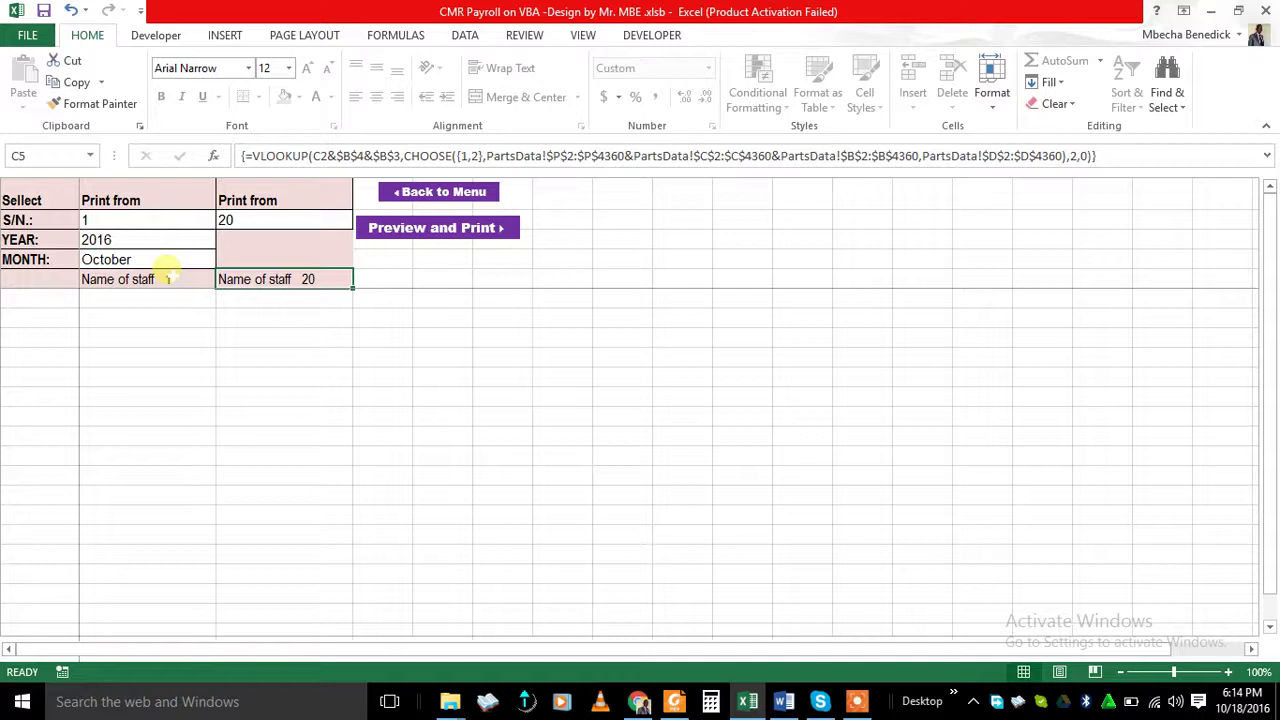
left_click(153, 240)
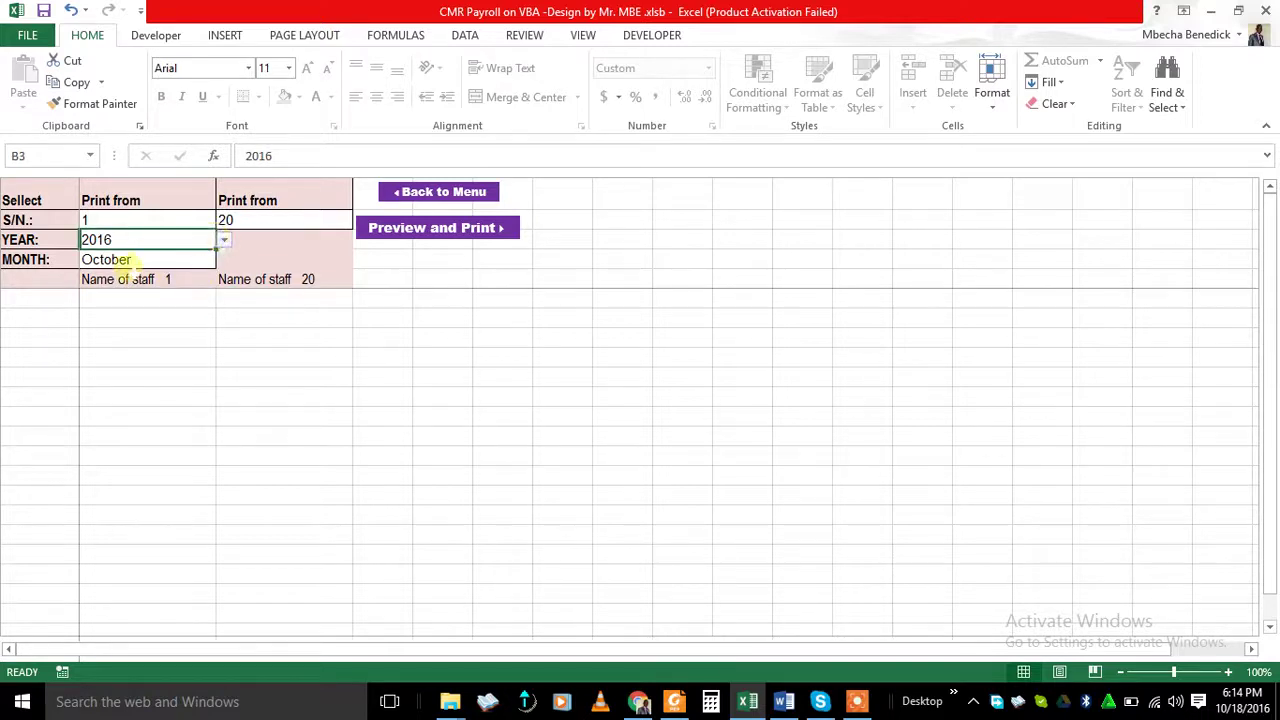
left_click(148, 256)
left_click(436, 227)
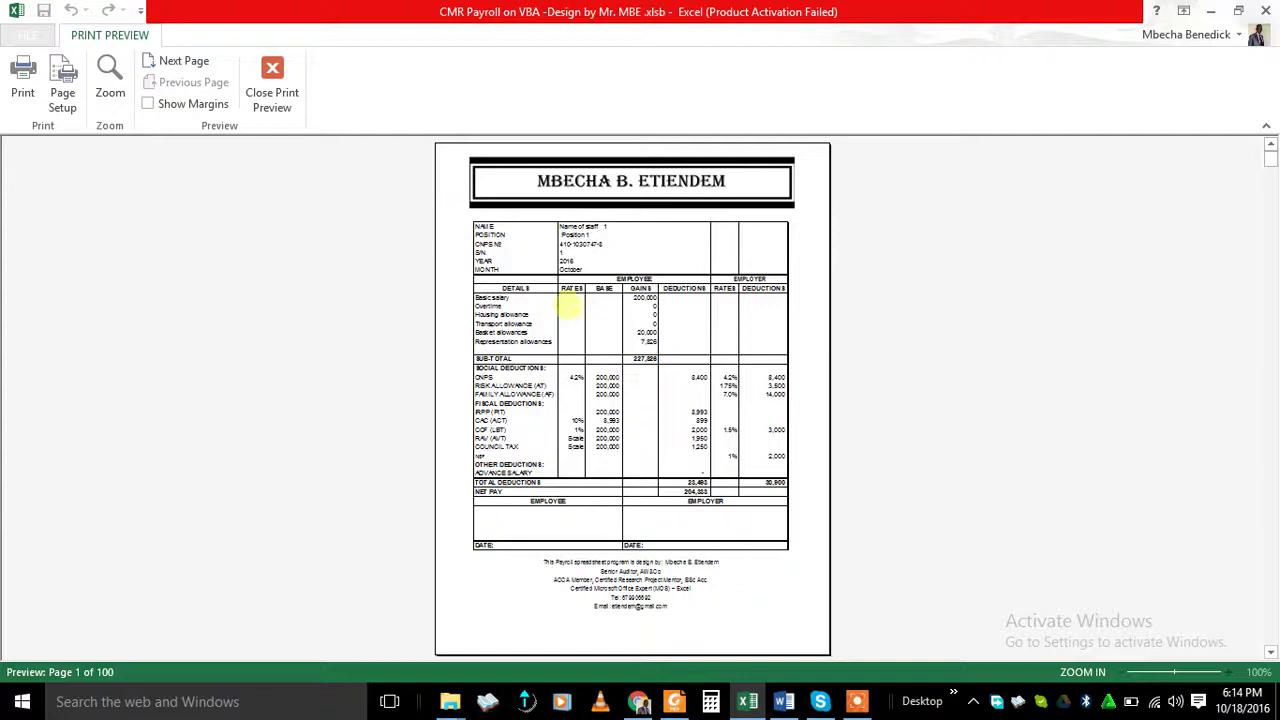
Step: Zoom in and page through the pay slips to staff 4, then bring up print settings
left_click(590, 224)
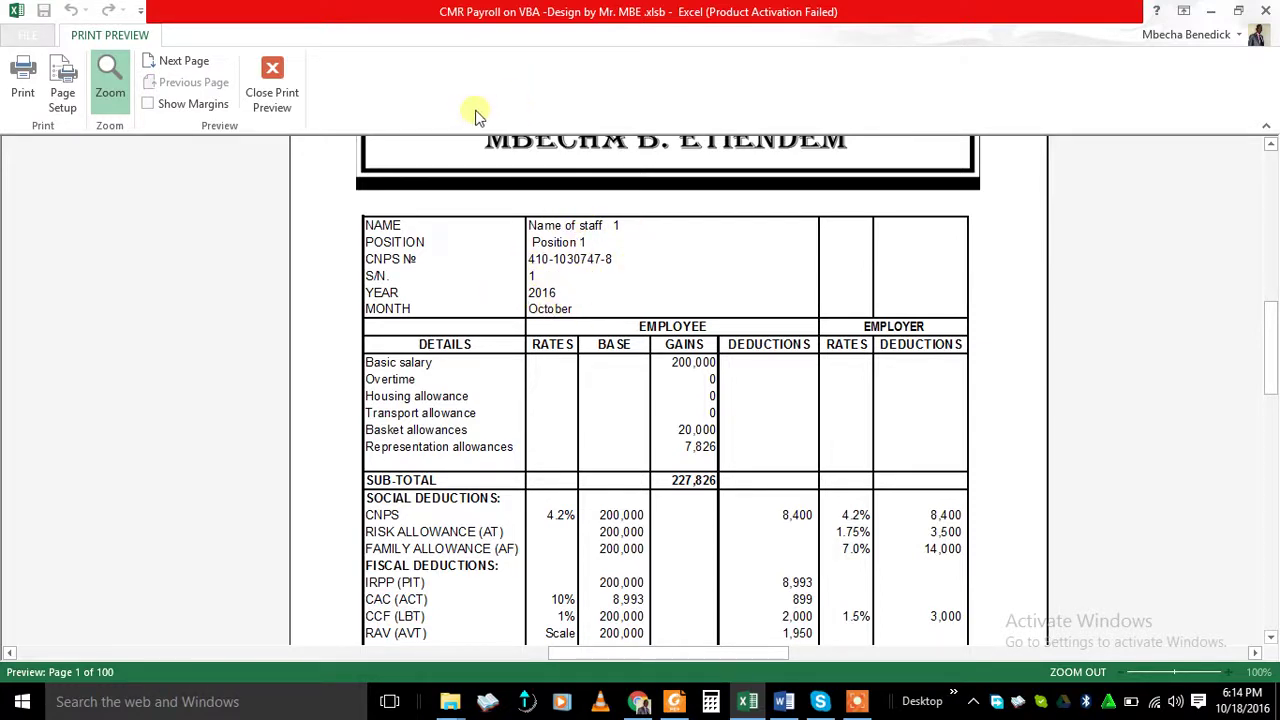
left_click(172, 62)
left_click(172, 62)
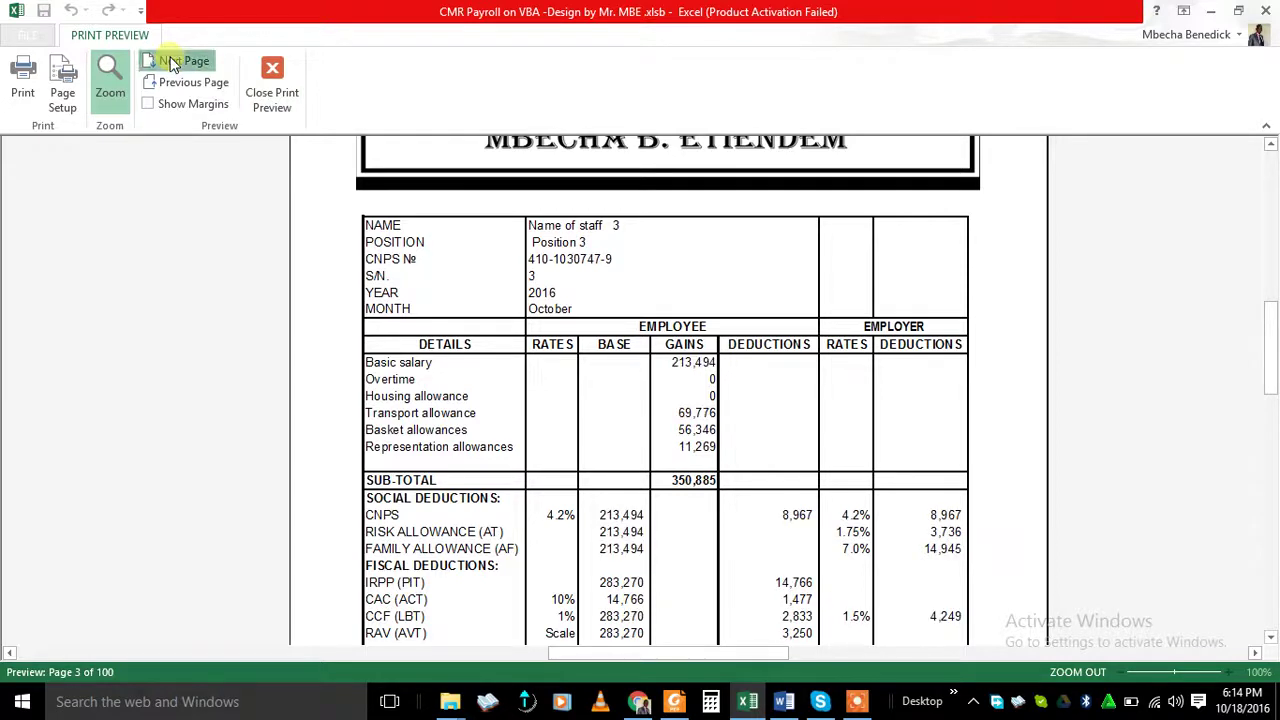
left_click(170, 60)
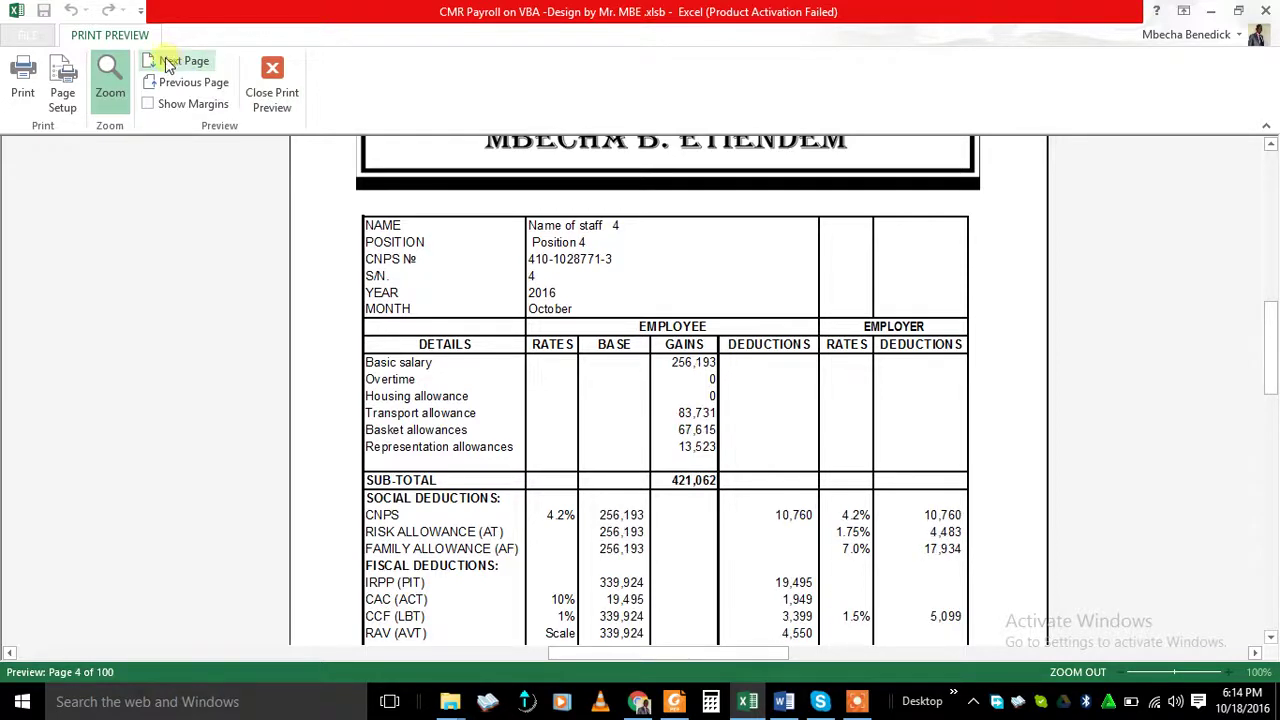
left_click(23, 77)
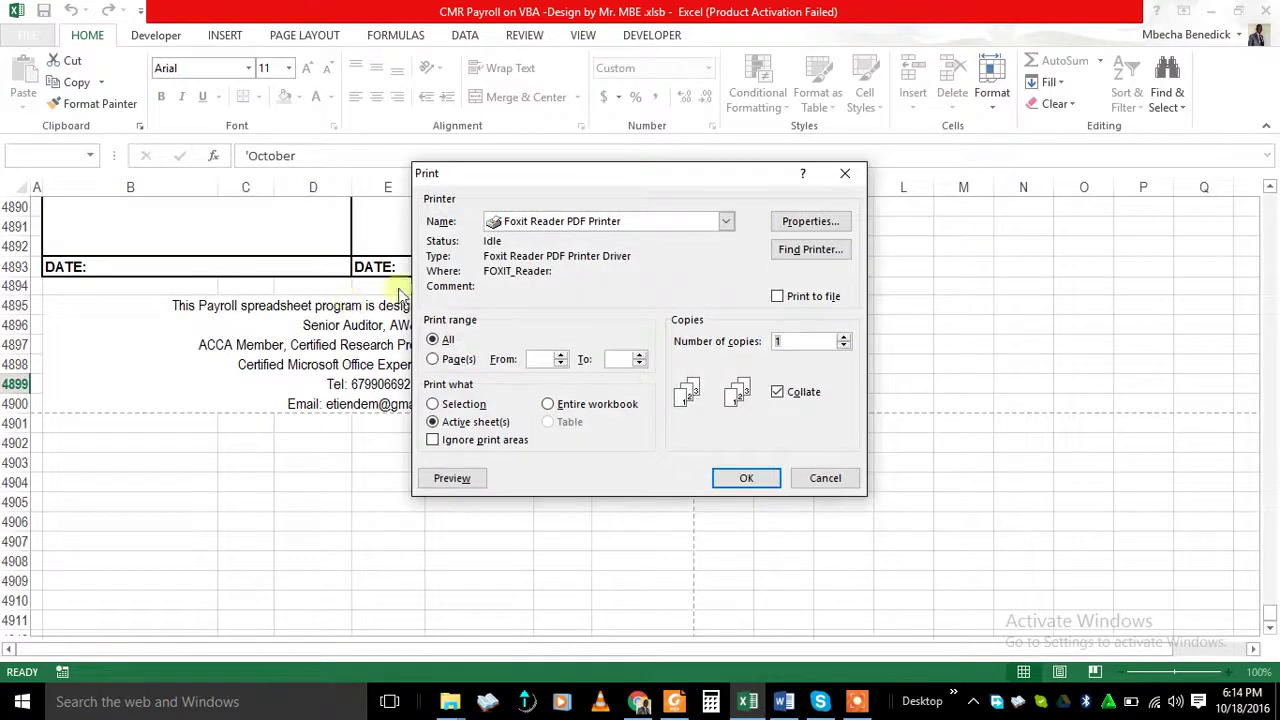
Step: Print the October payslips, pages 1 to 20, to a Foxit PDF saved on the desktop
left_click(446, 362)
left_click(562, 352)
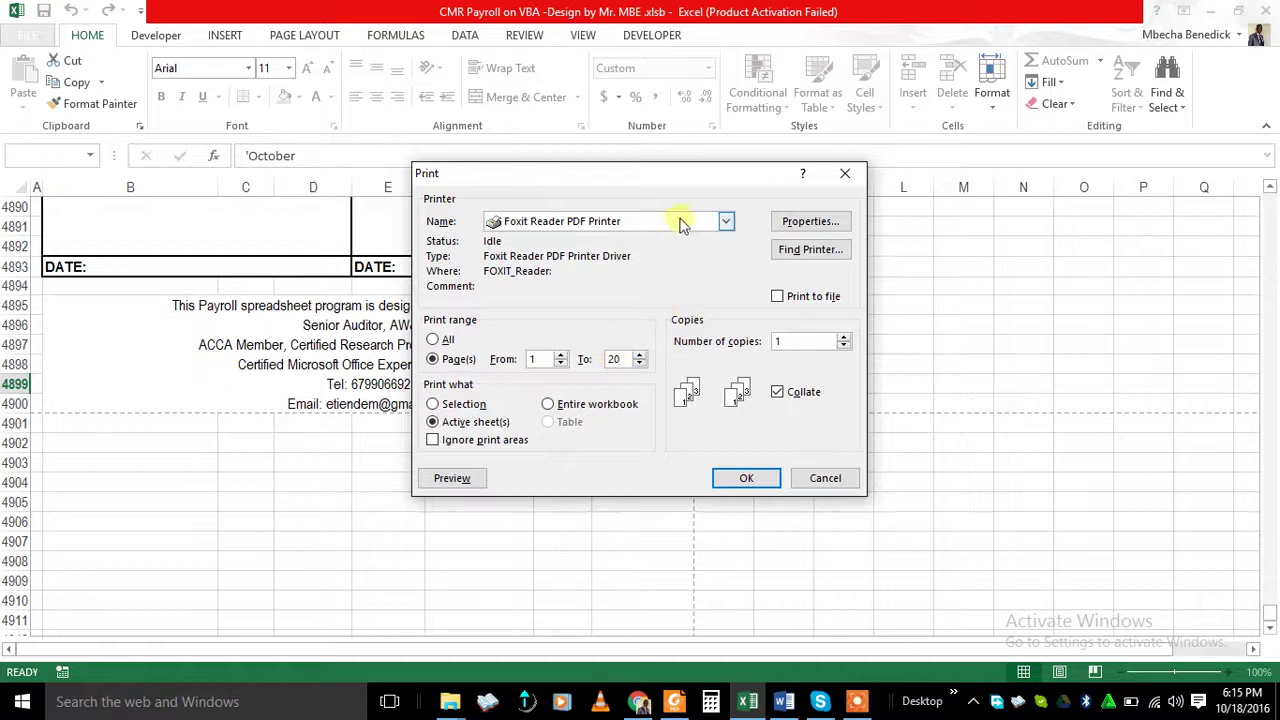
left_click(743, 480)
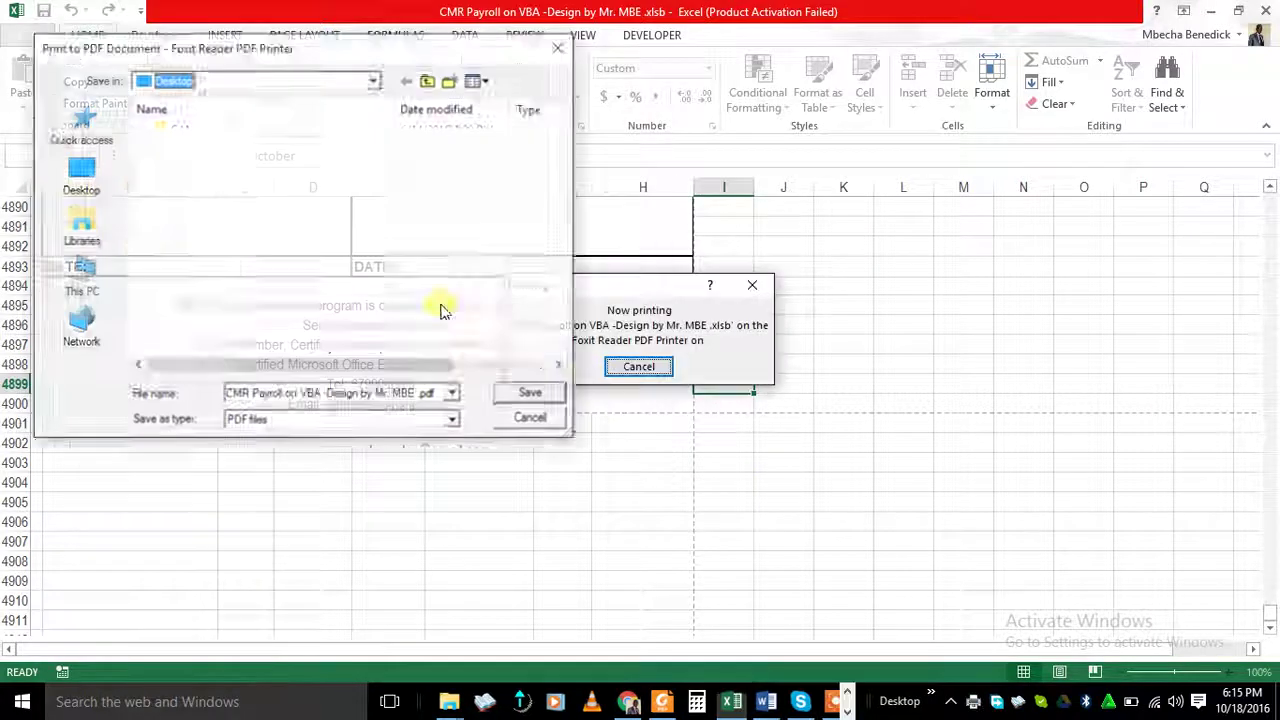
left_click(487, 348)
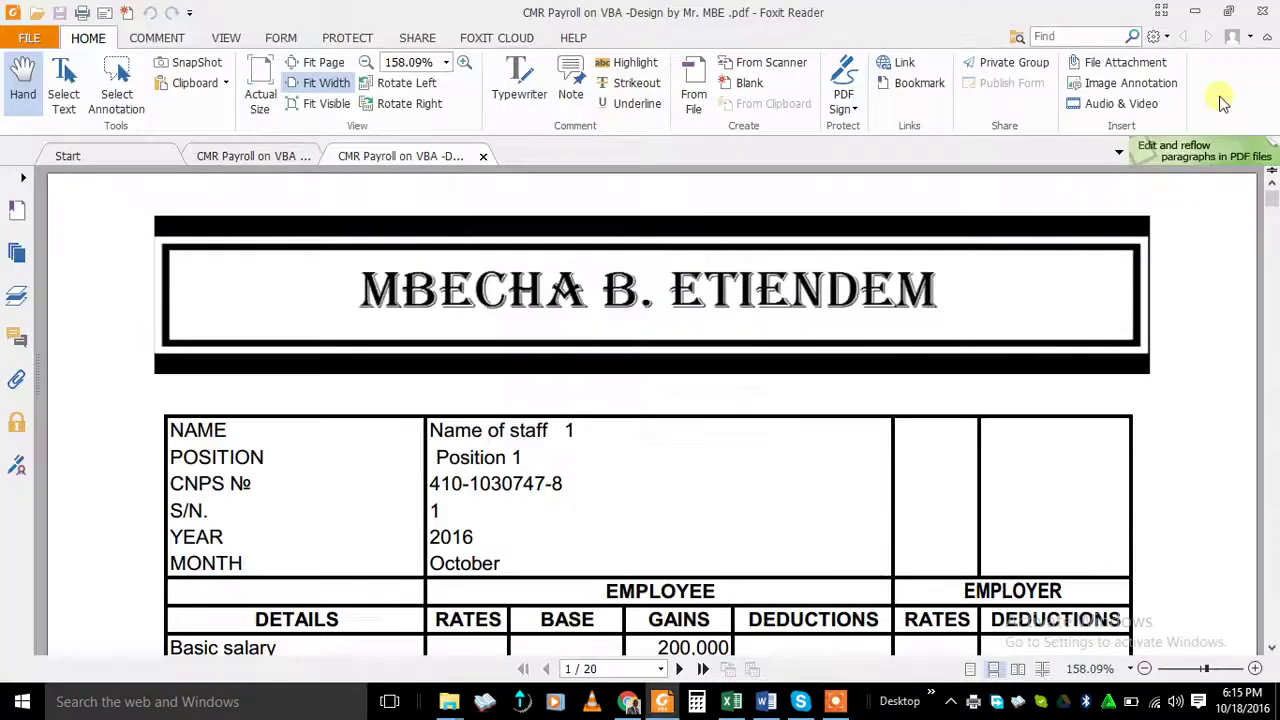
Step: Minimize Foxit Reader after reviewing the 20-page payslip PDF to return to Excel
left_click(1195, 11)
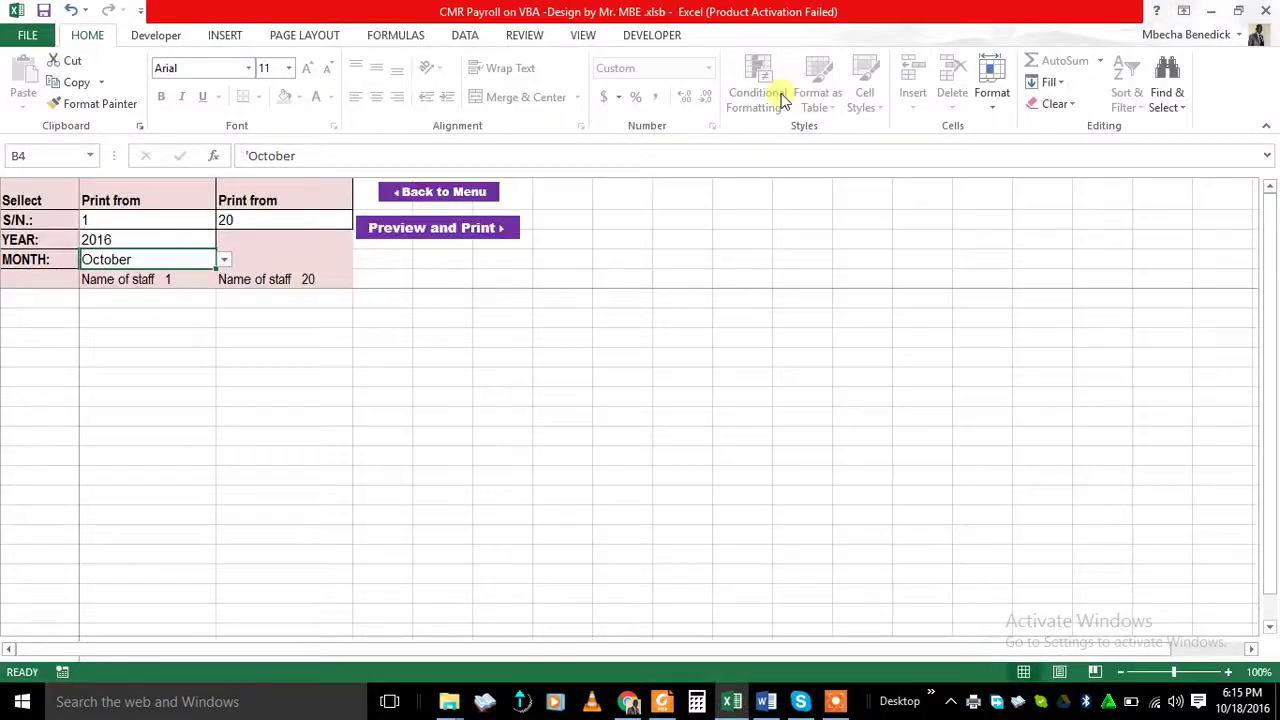
Step: Go back to the main menu, open Staffs' Information and scroll through the October staff rows
left_click(445, 193)
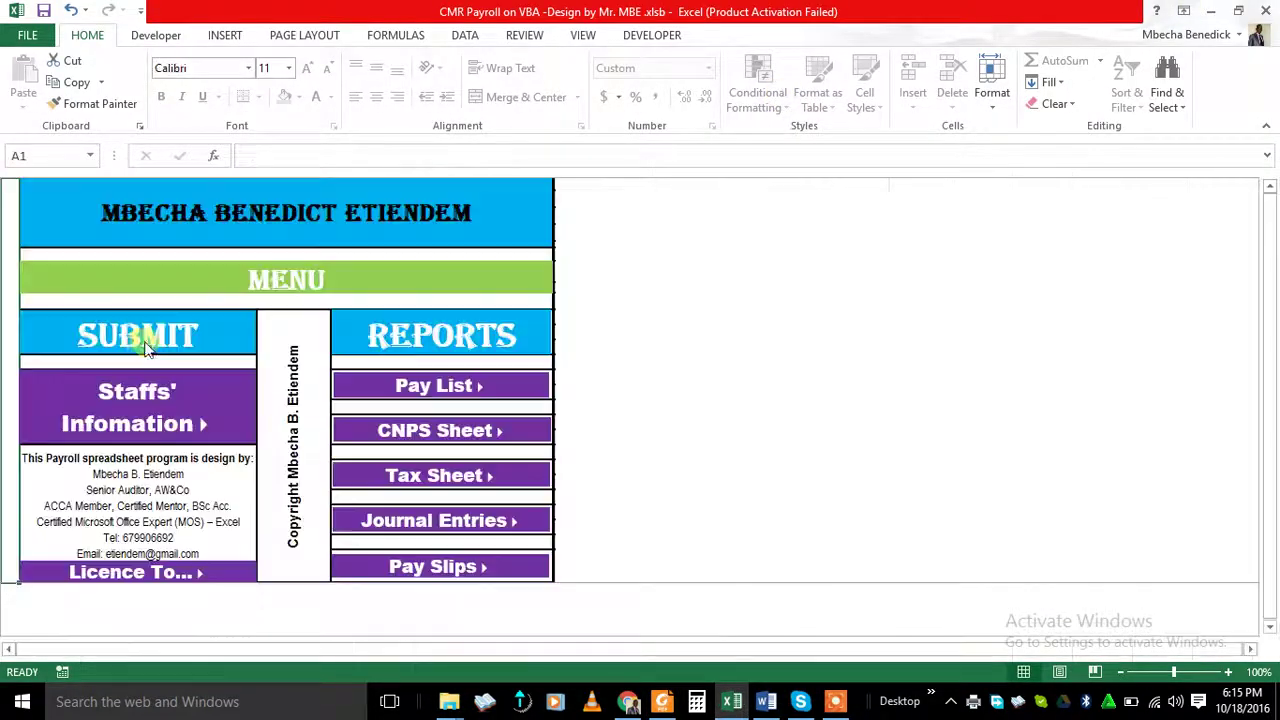
left_click(132, 405)
left_click(275, 360)
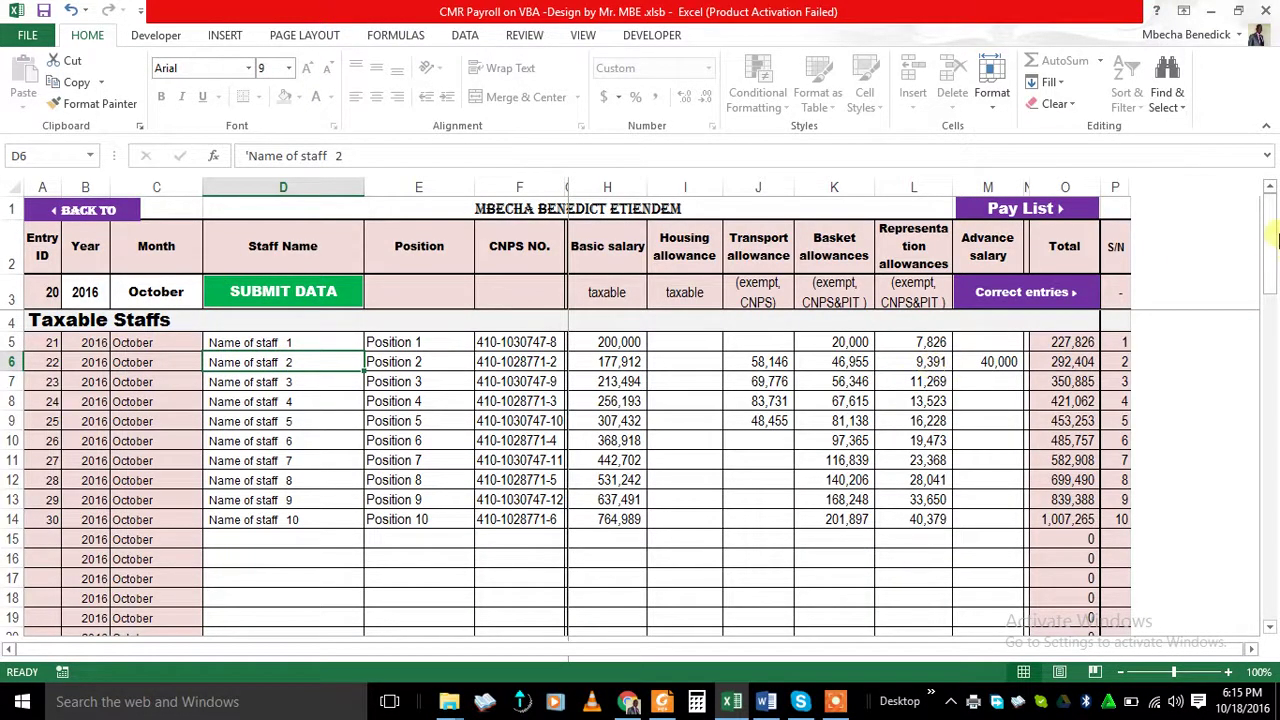
left_click_drag(1268, 245, 1250, 140)
Step: Set the Month in C3 to November and submit the data, confirming creation of entries 41–50
left_click(195, 290)
left_click(211, 300)
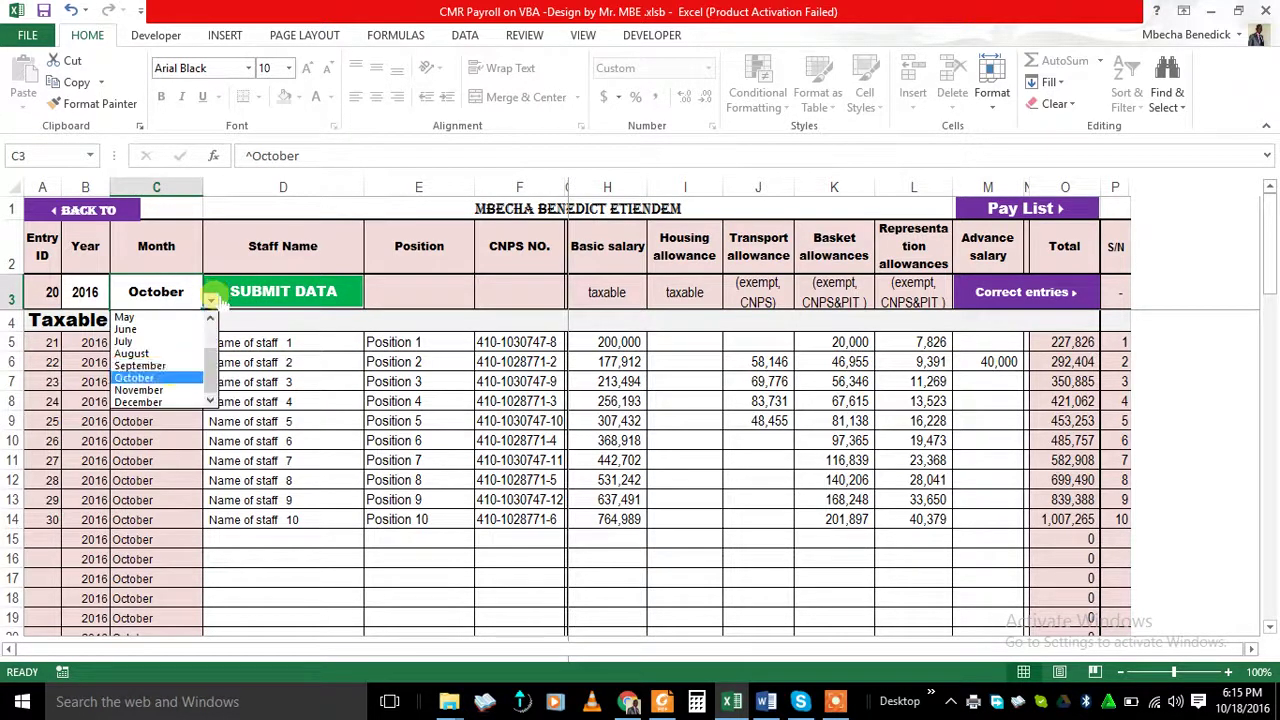
left_click(172, 390)
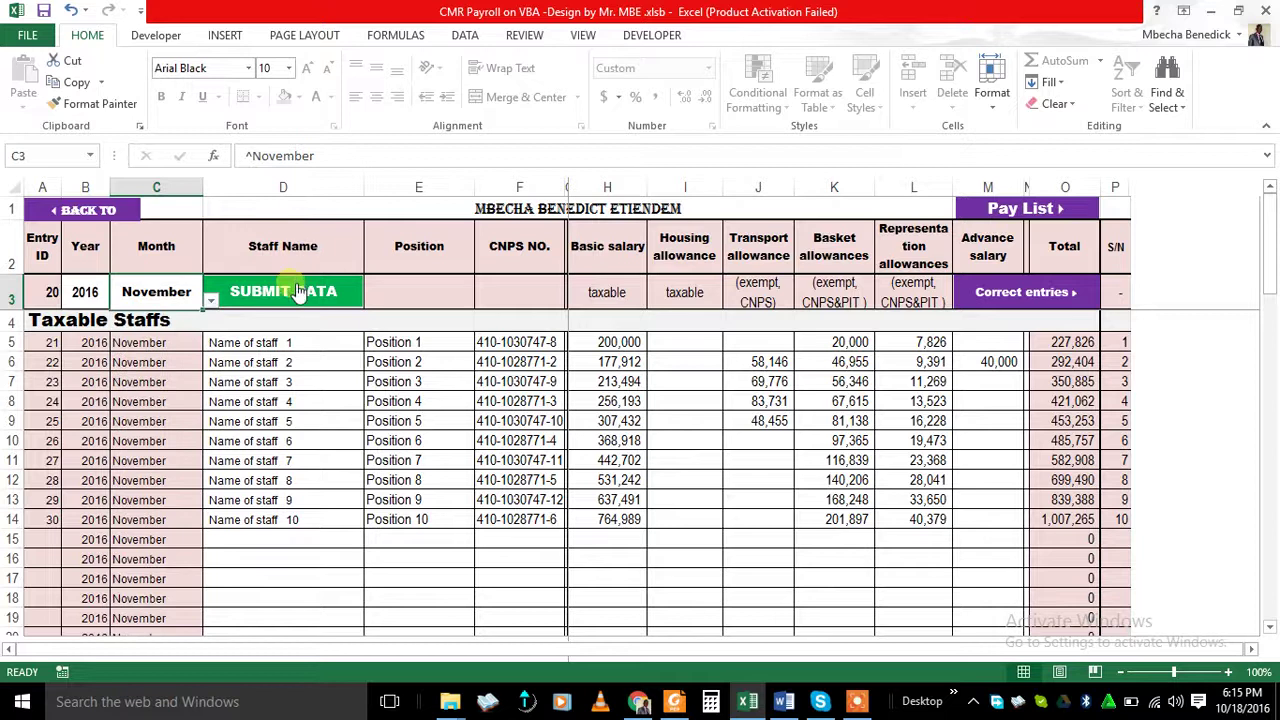
left_click(305, 296)
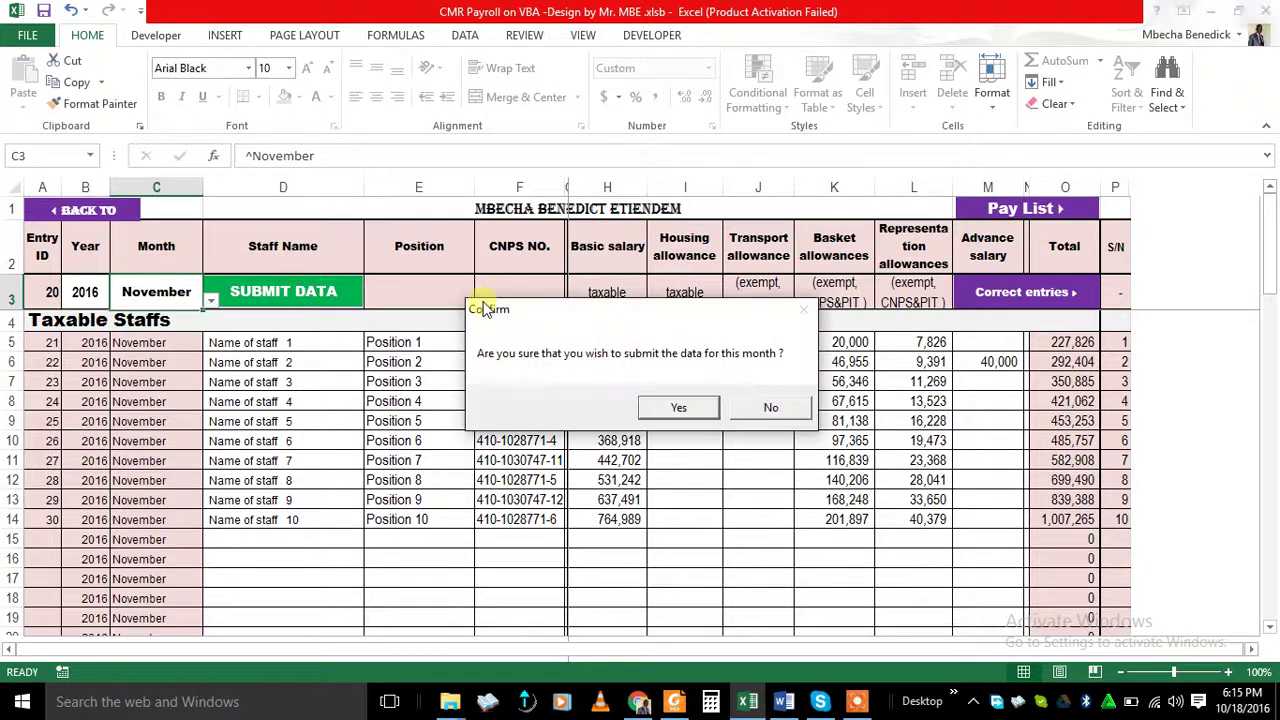
left_click(686, 407)
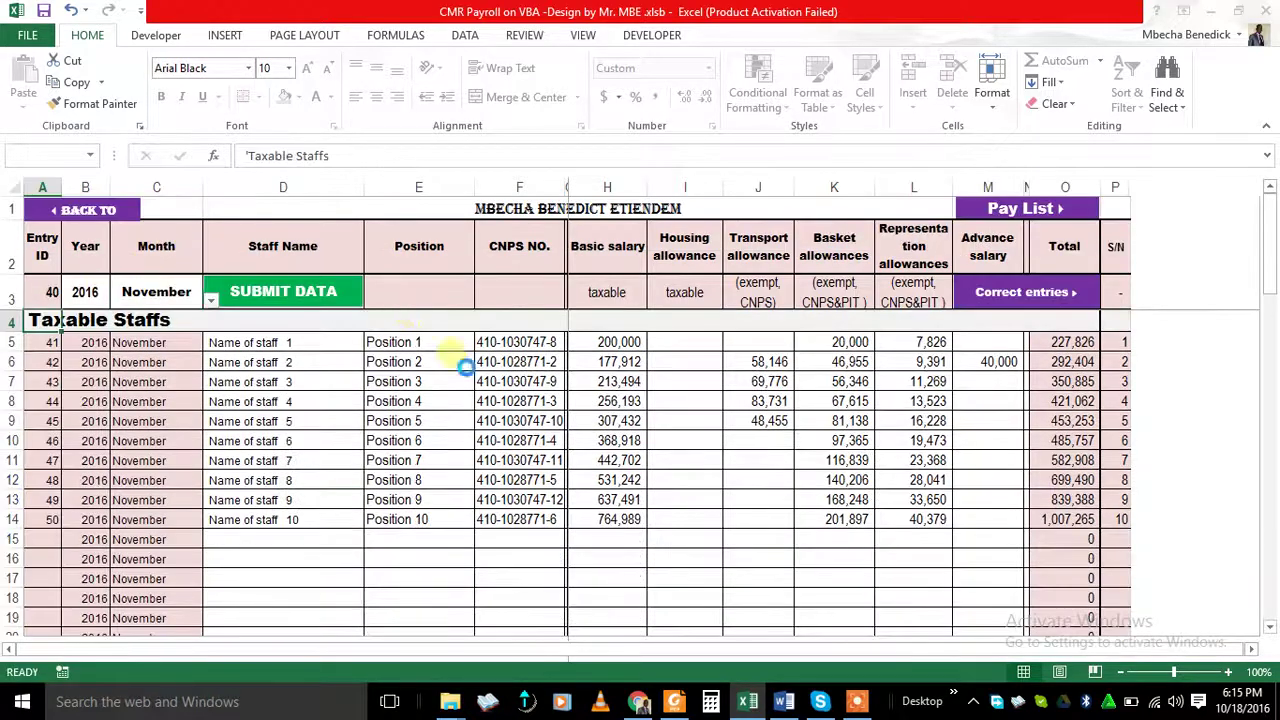
left_click(797, 410)
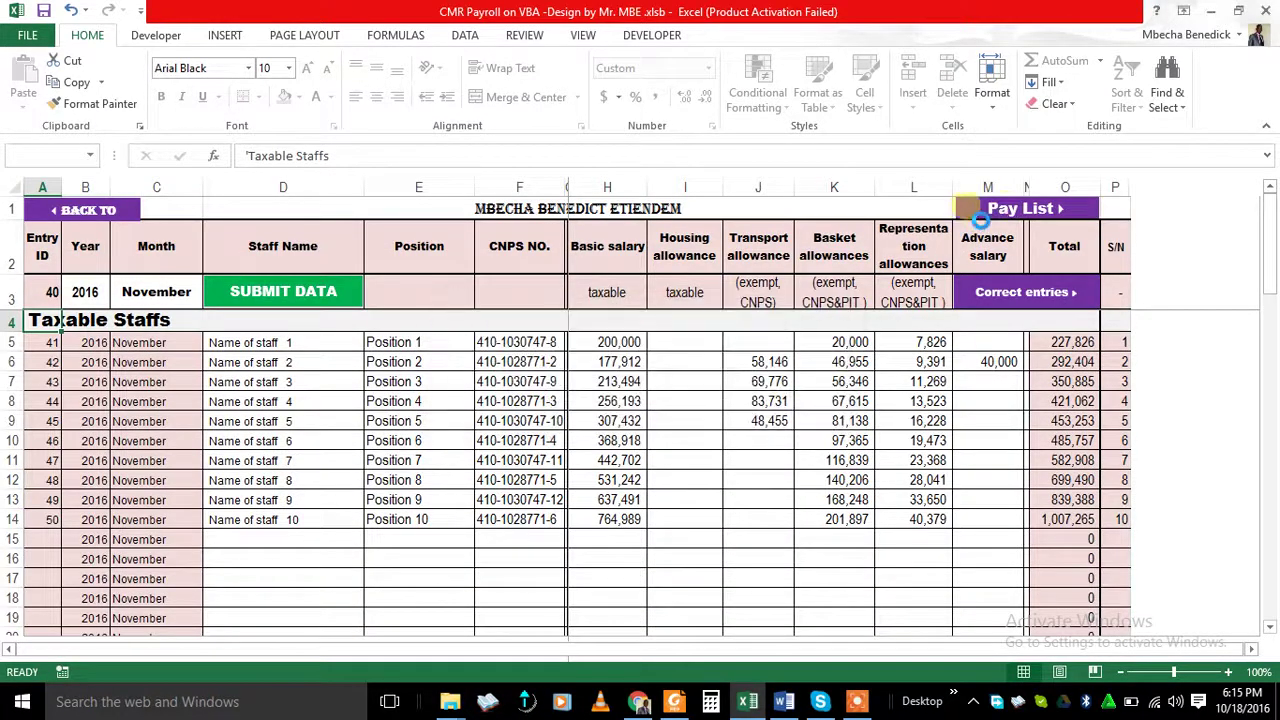
Step: Switch the Pay List month in C1 to November
left_click(1000, 208)
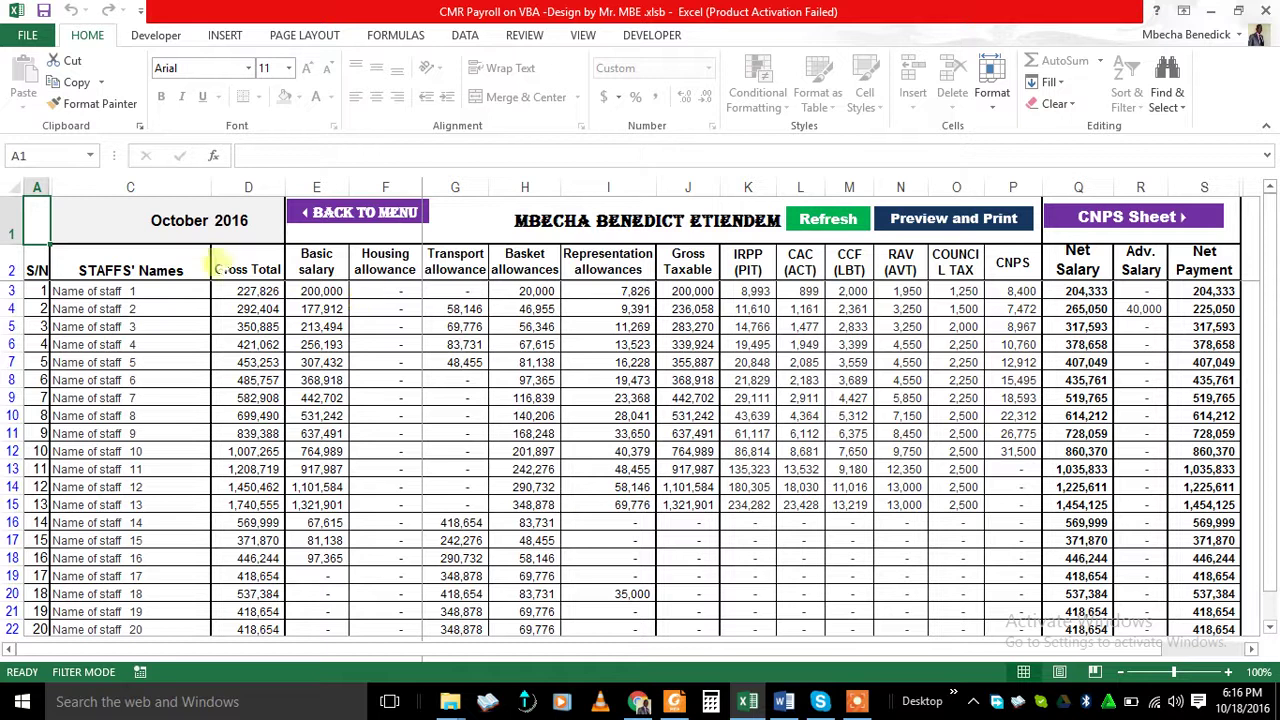
left_click(160, 221)
left_click(218, 235)
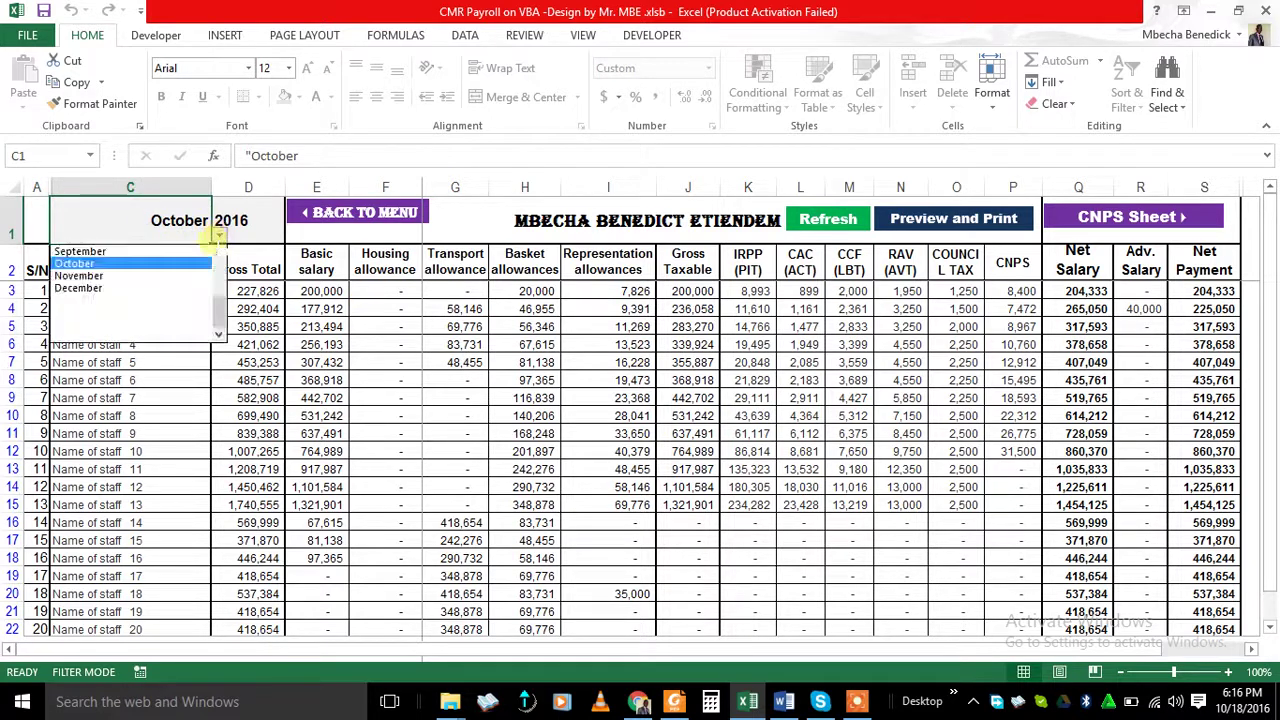
left_click(160, 276)
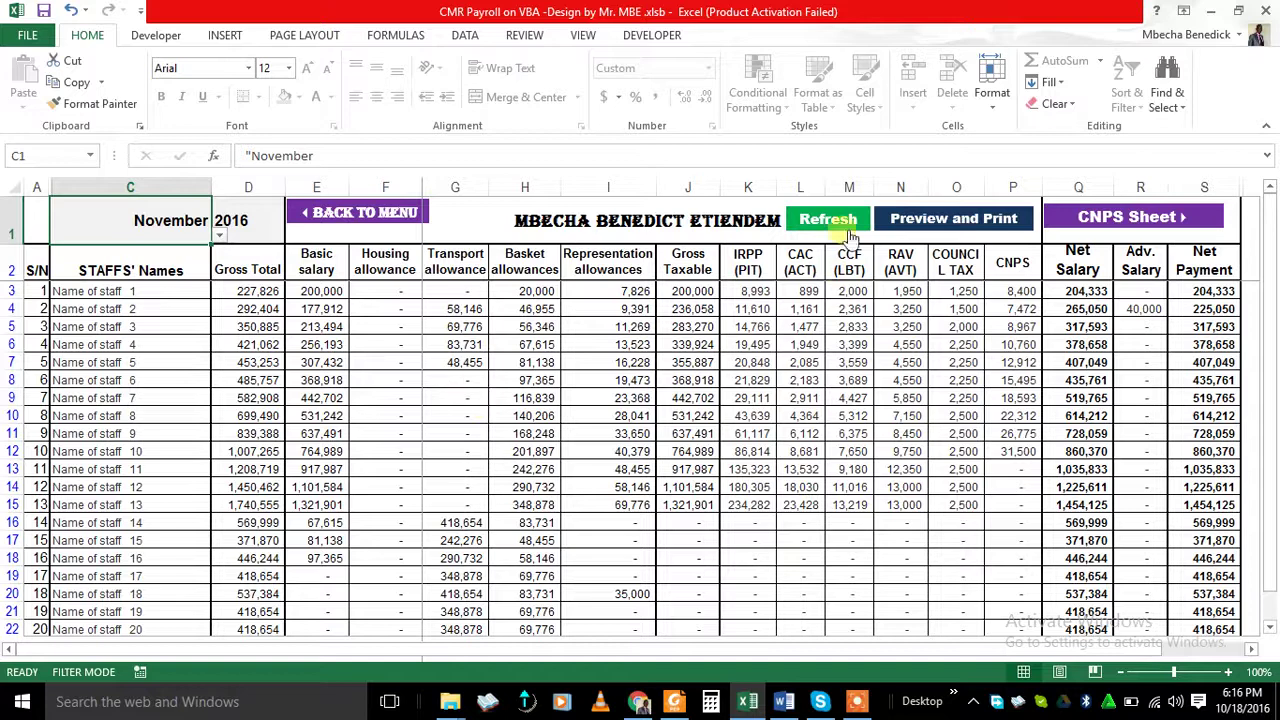
Step: Refresh the CNPS report for November, view the Tax Sheet, and return to the main menu
left_click(1113, 218)
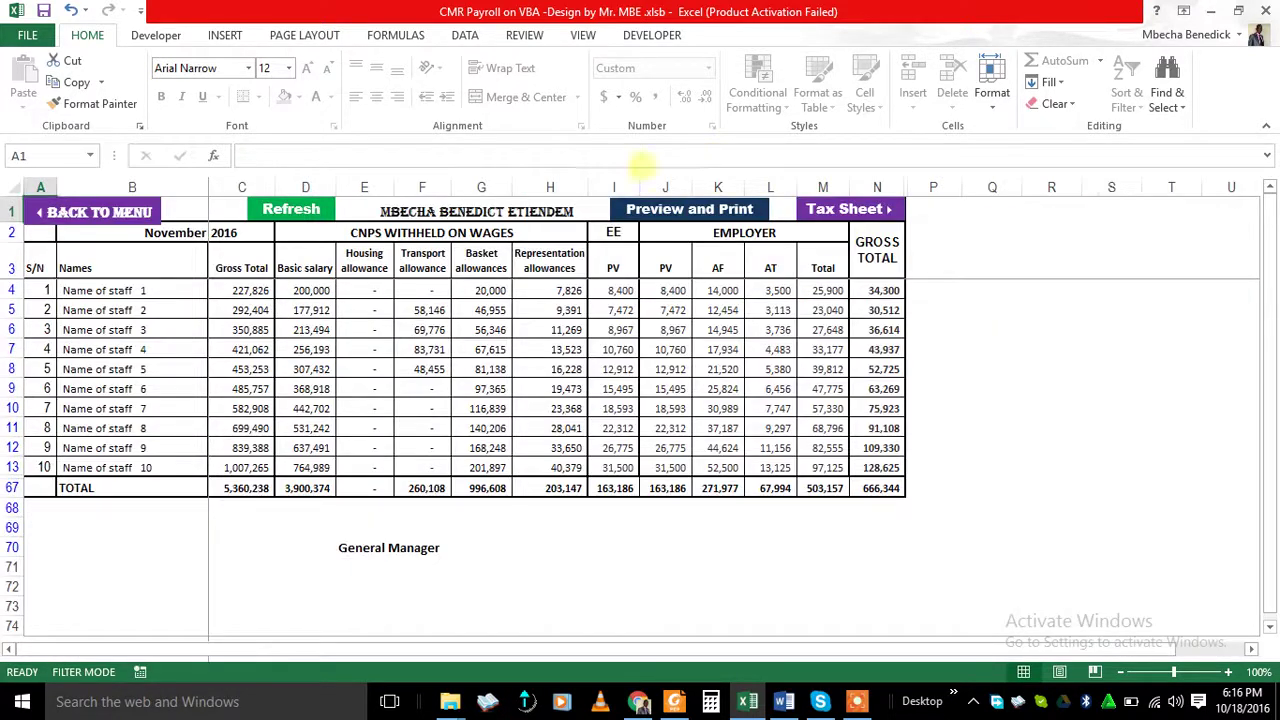
left_click(274, 218)
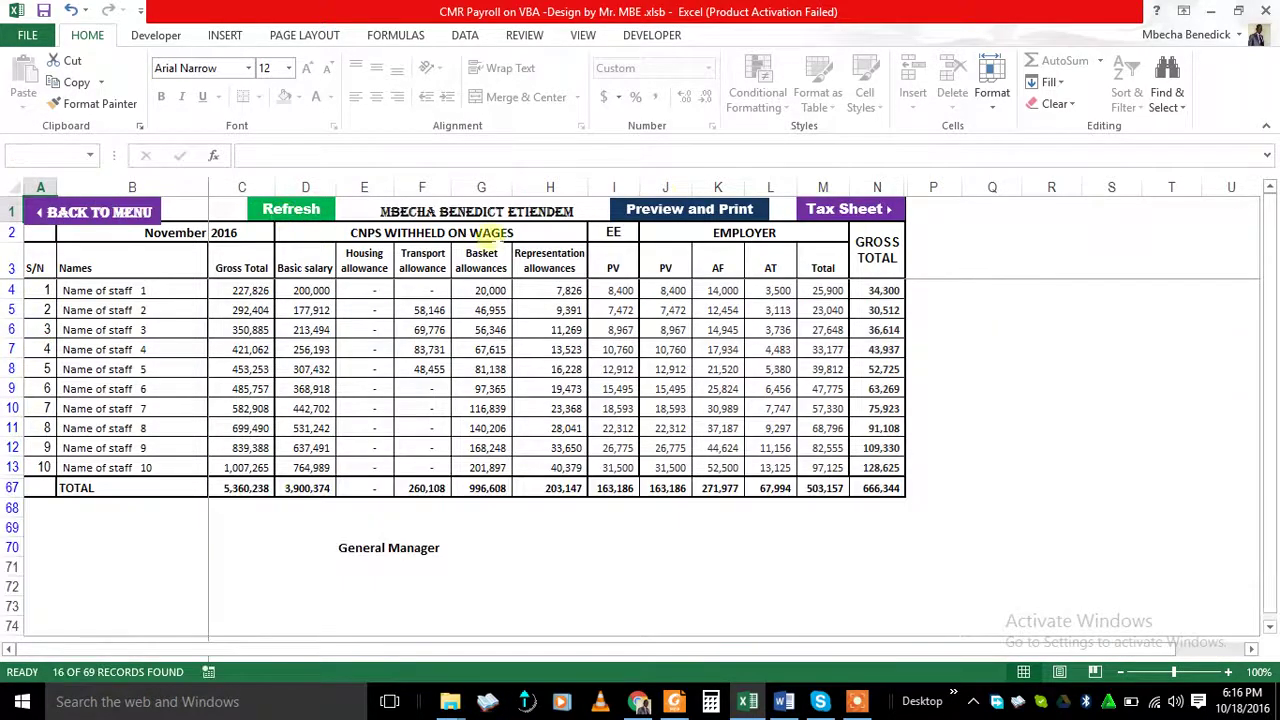
left_click(855, 219)
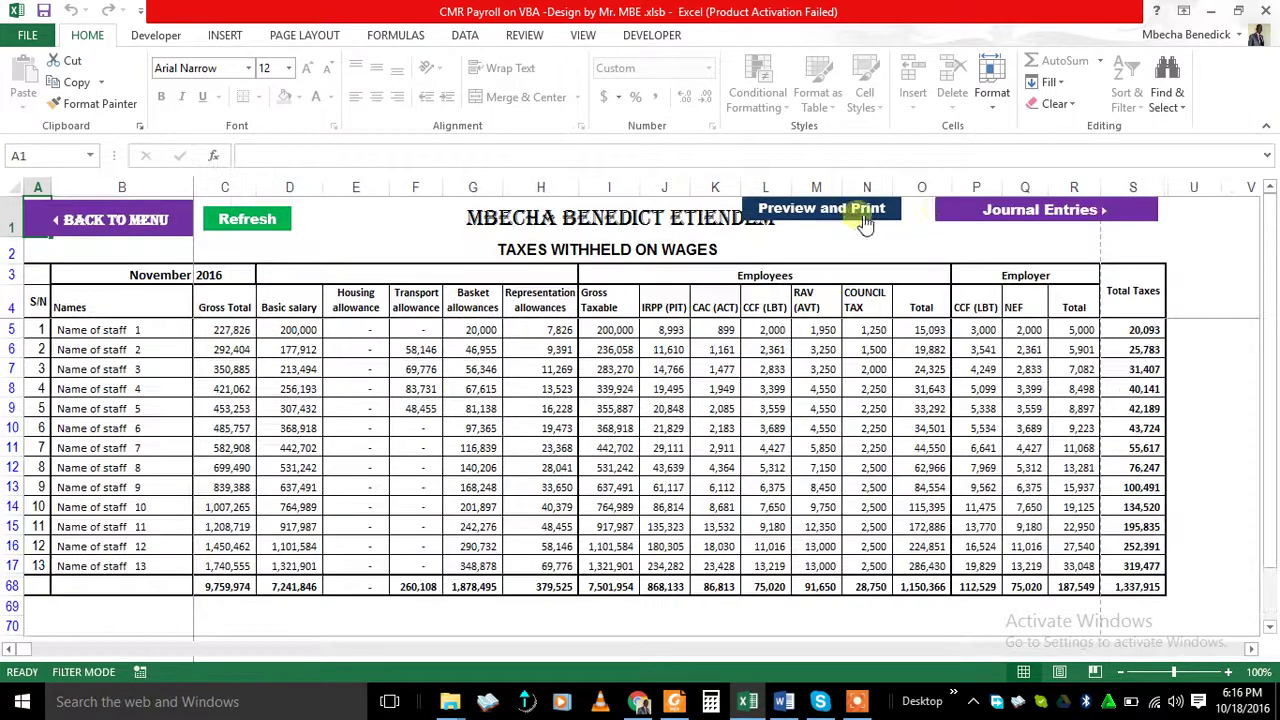
left_click(125, 224)
Step: Reach the Staffs' Information sheet via the main menu and open the Correct entries form
left_click(188, 424)
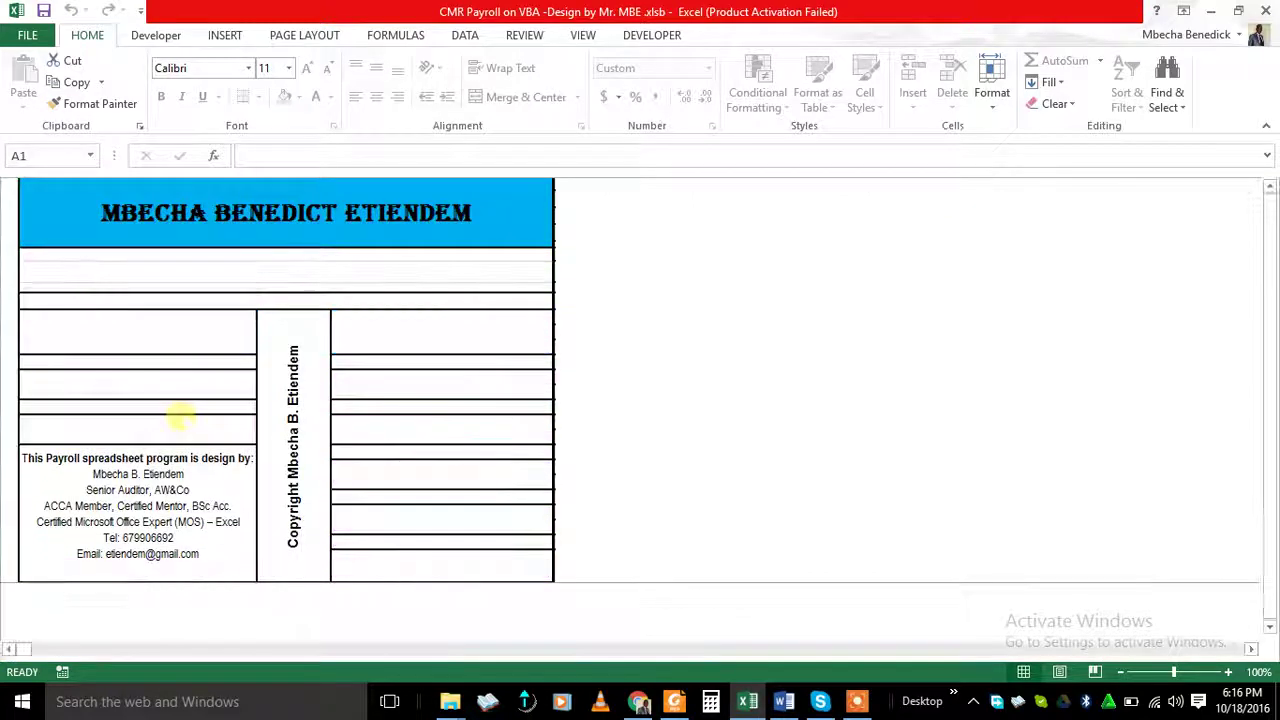
left_click(1022, 292)
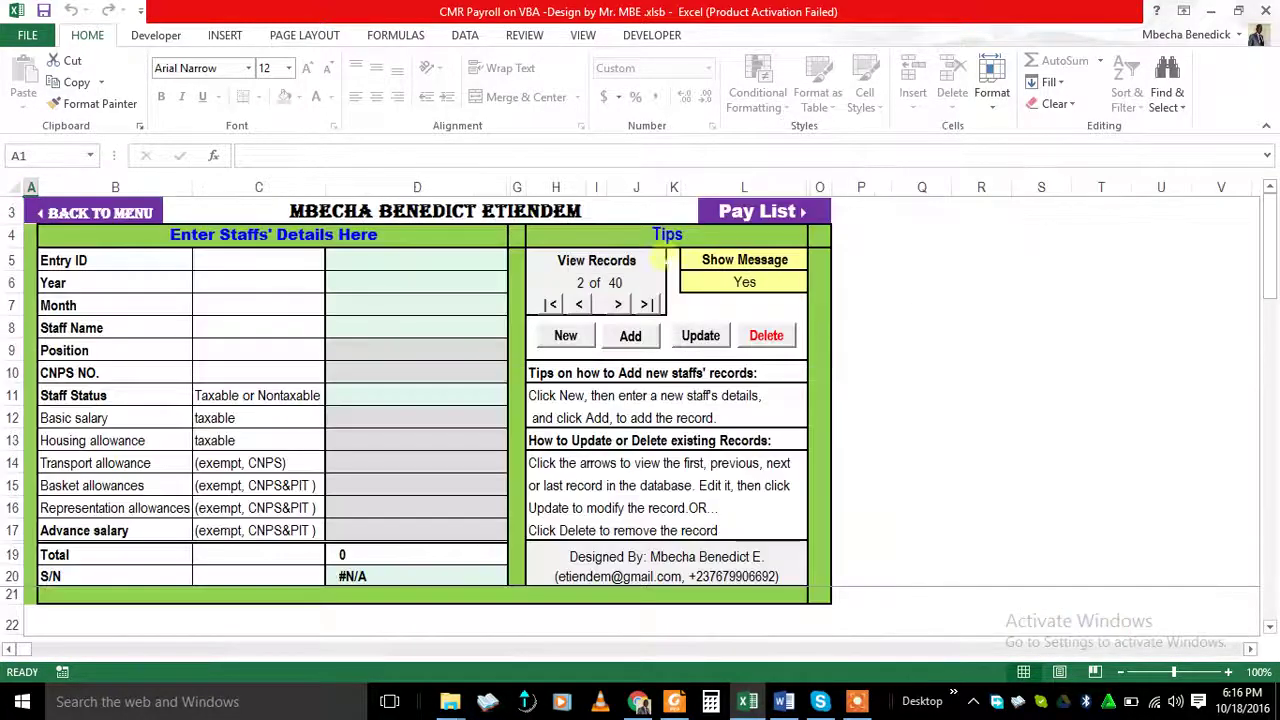
left_click(100, 212)
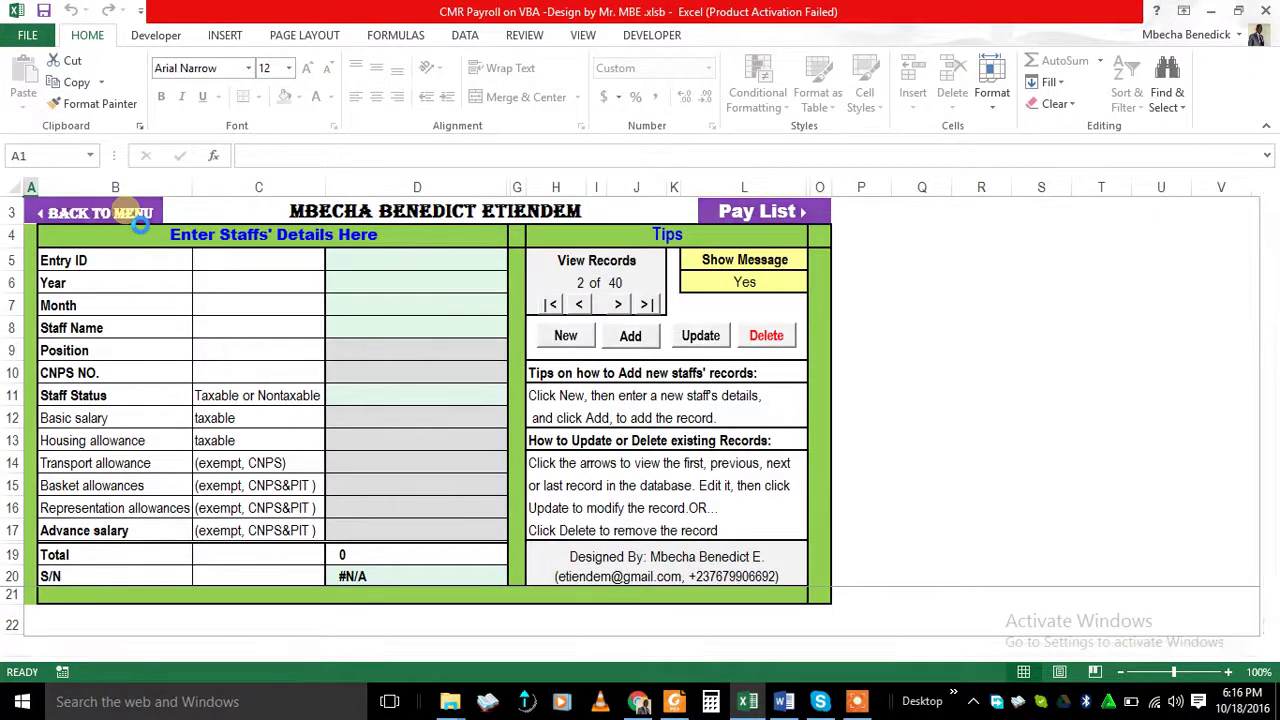
left_click(130, 395)
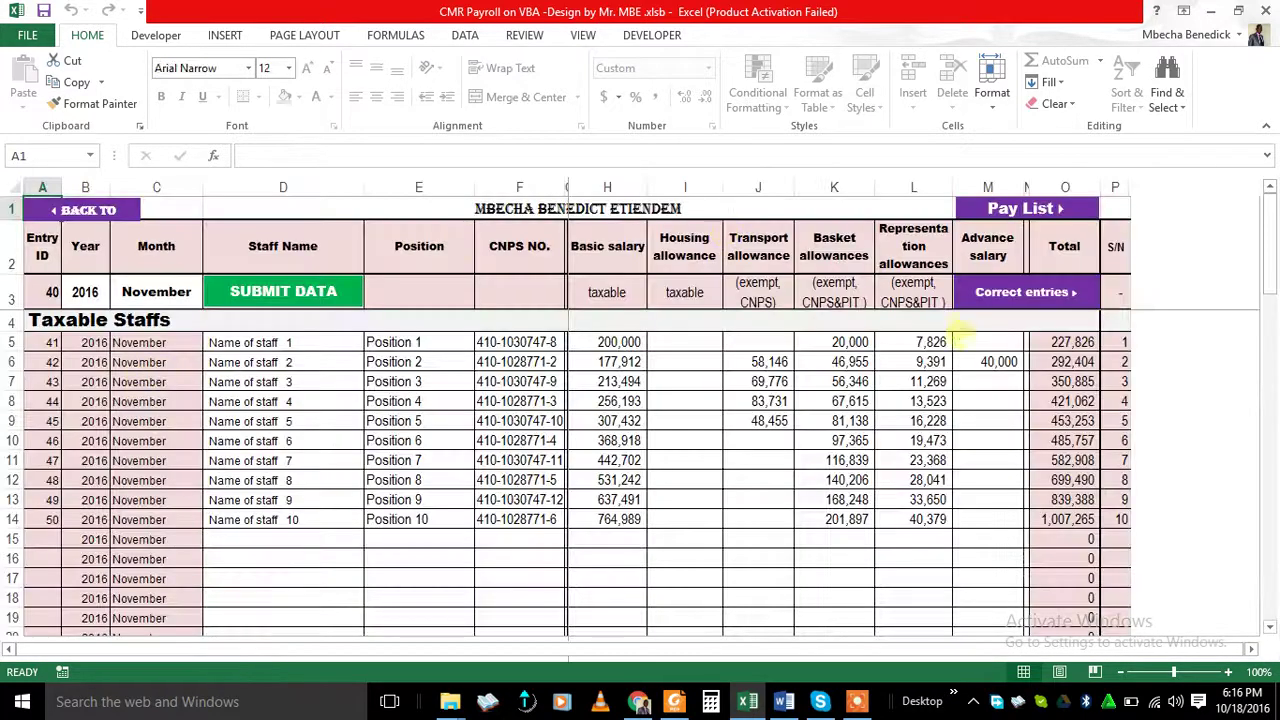
left_click(1012, 296)
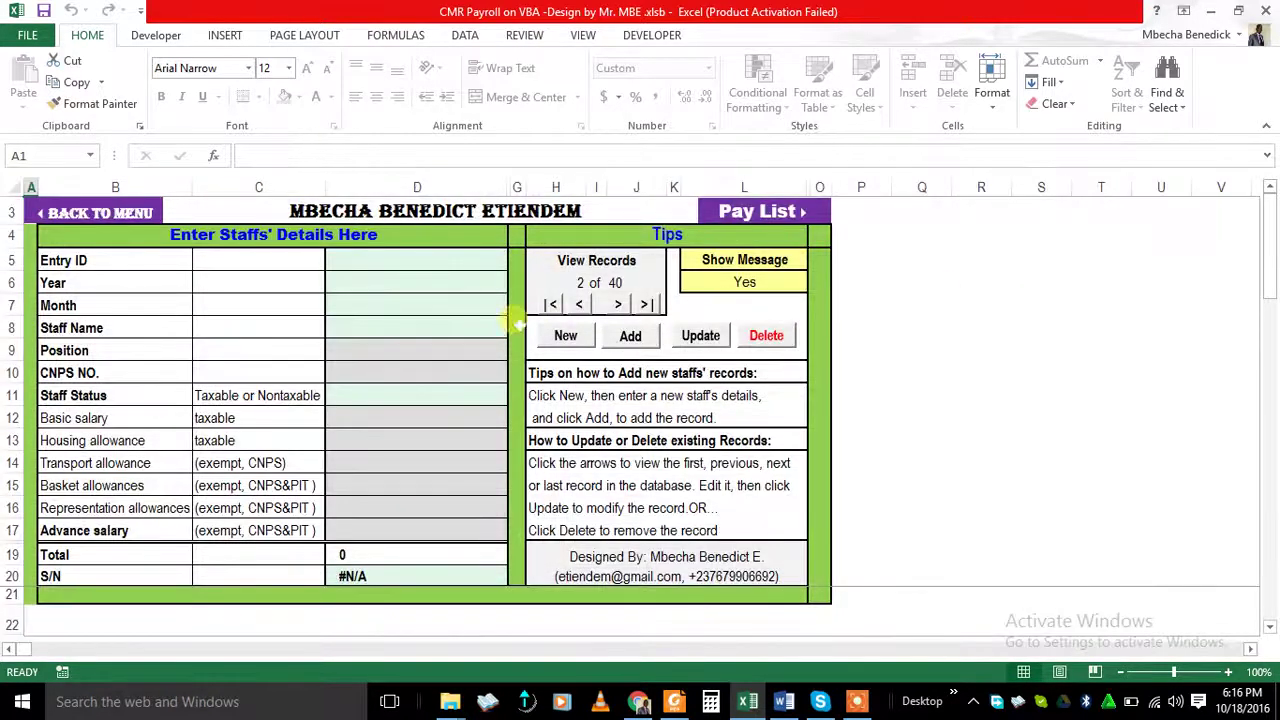
Step: Step through the staff details form to record 3 and check its salary and allowance values
left_click(578, 305)
left_click(578, 305)
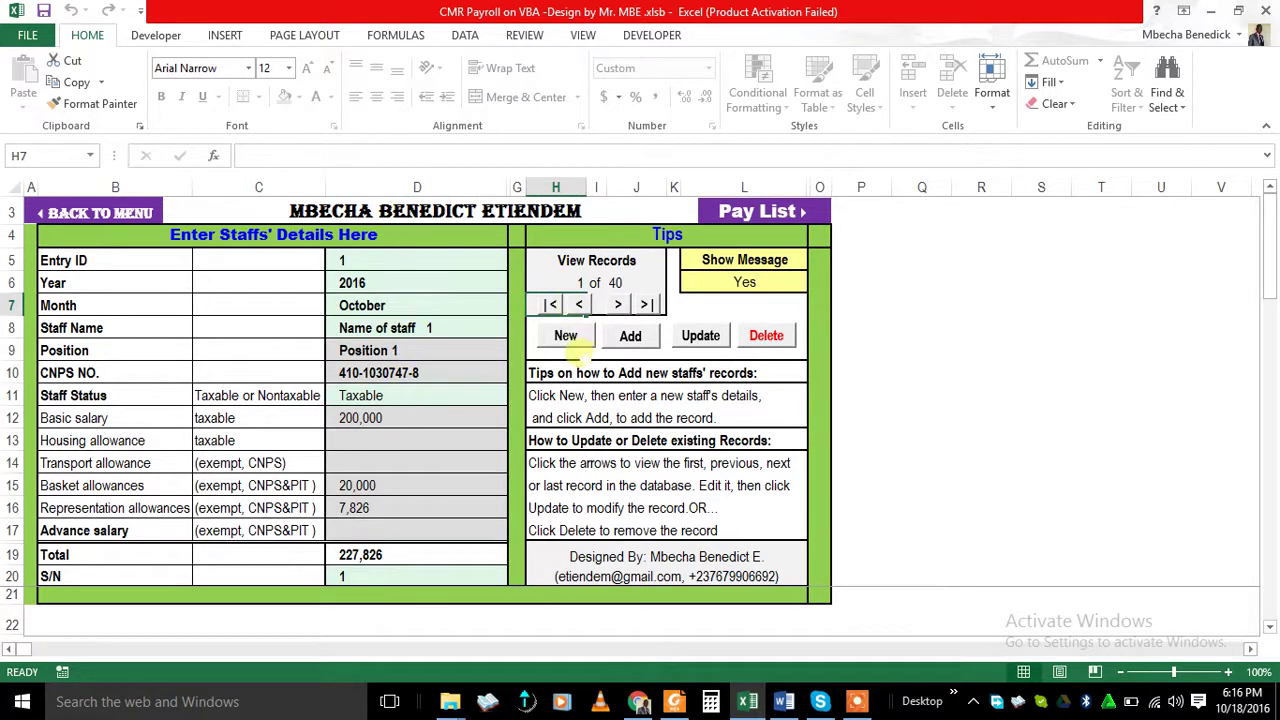
left_click(628, 310)
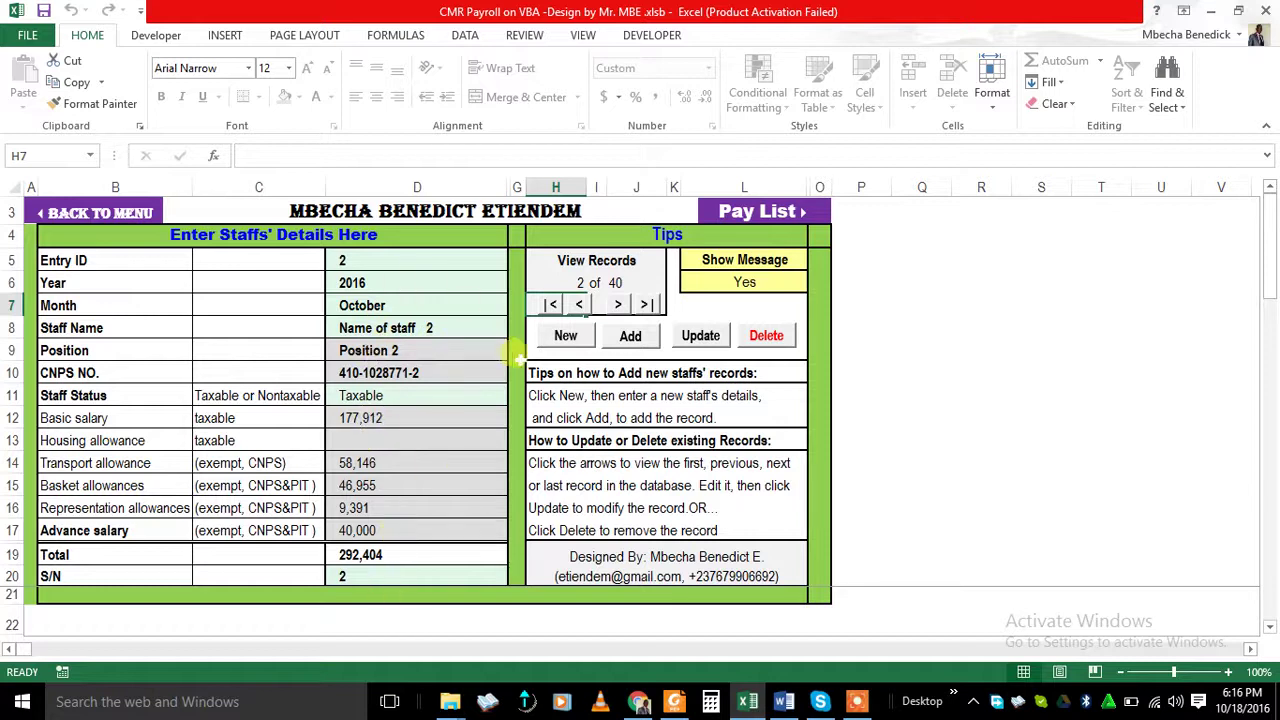
left_click(632, 312)
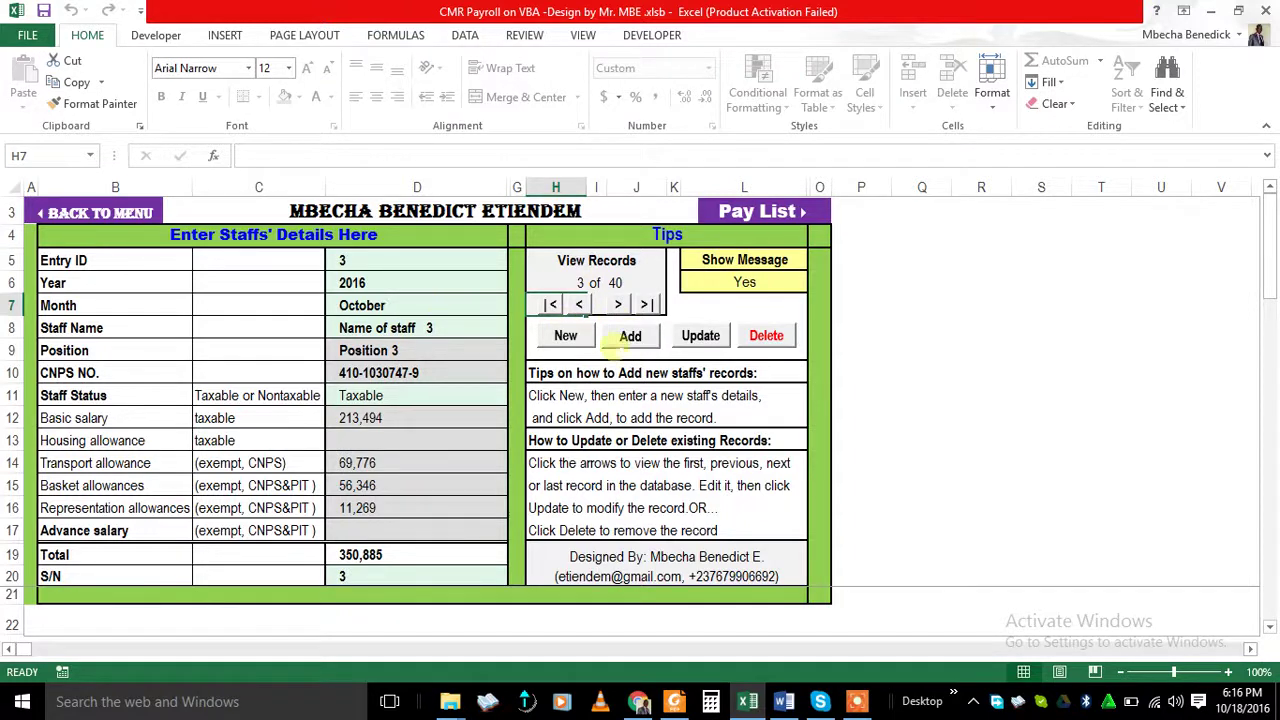
left_click(420, 460)
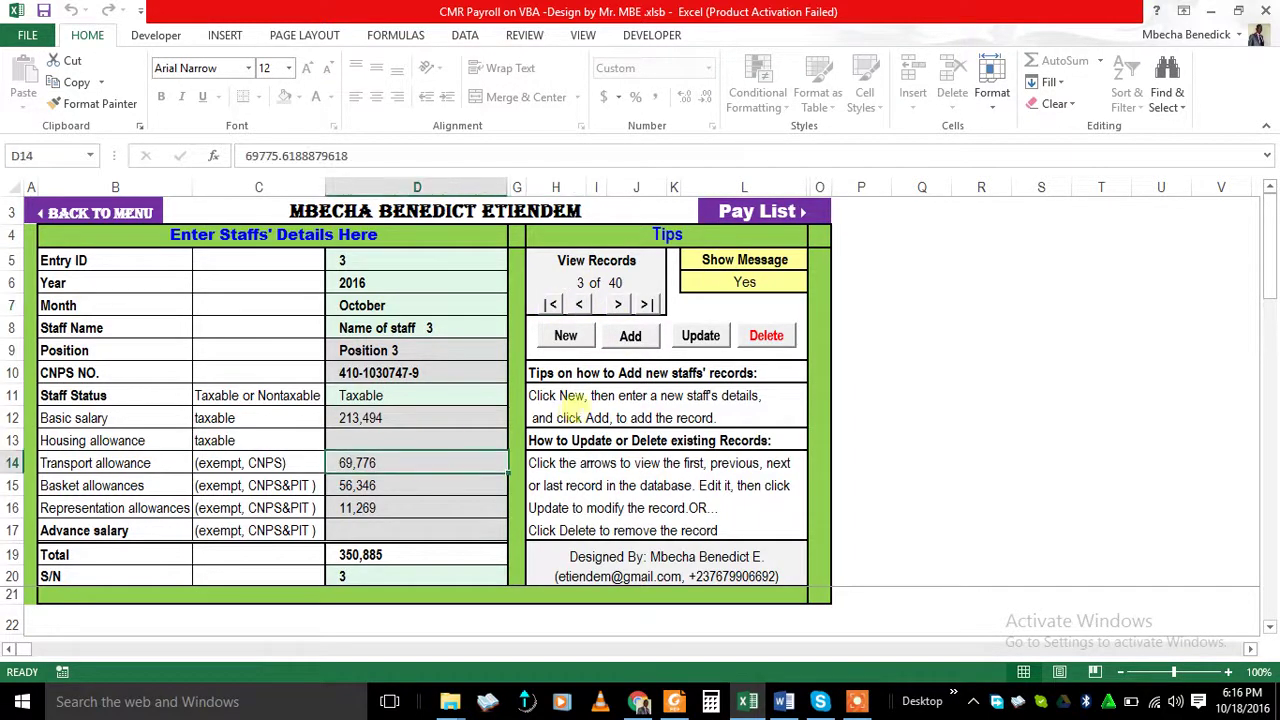
left_click(372, 419)
left_click(397, 505)
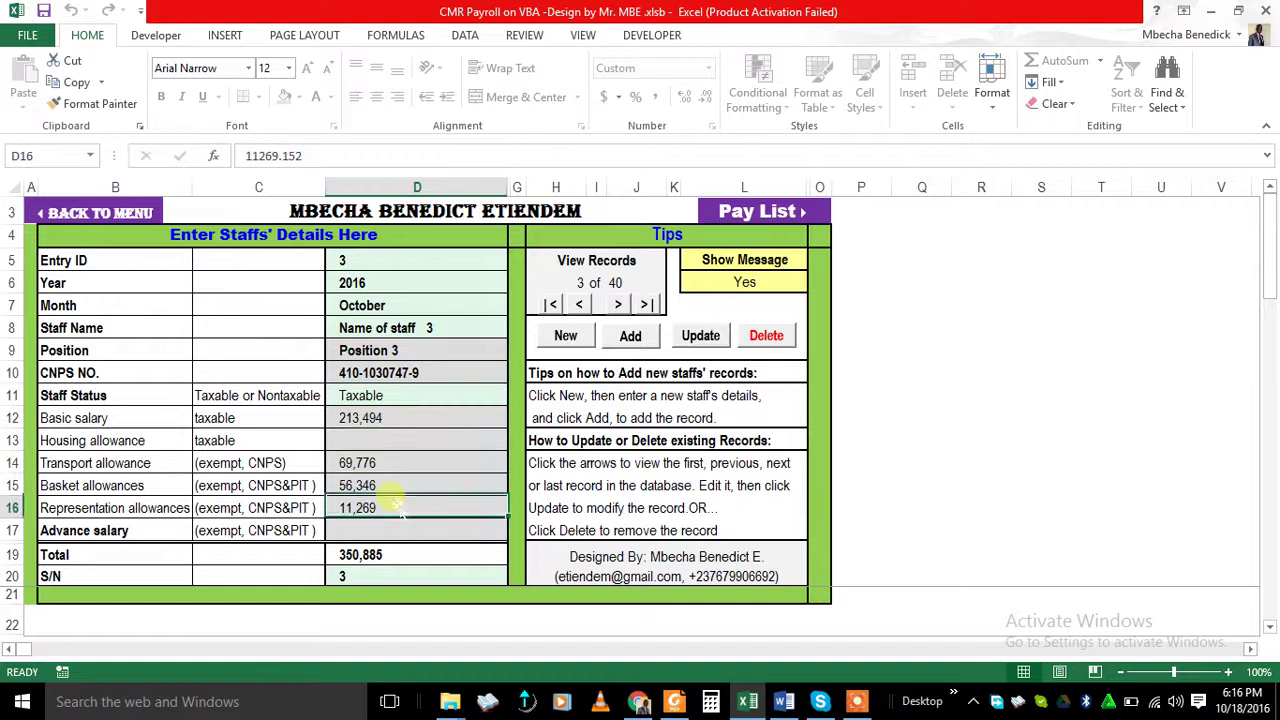
Step: Update staff record 3 in the database, acknowledge the message, and return to the main menu
left_click(708, 340)
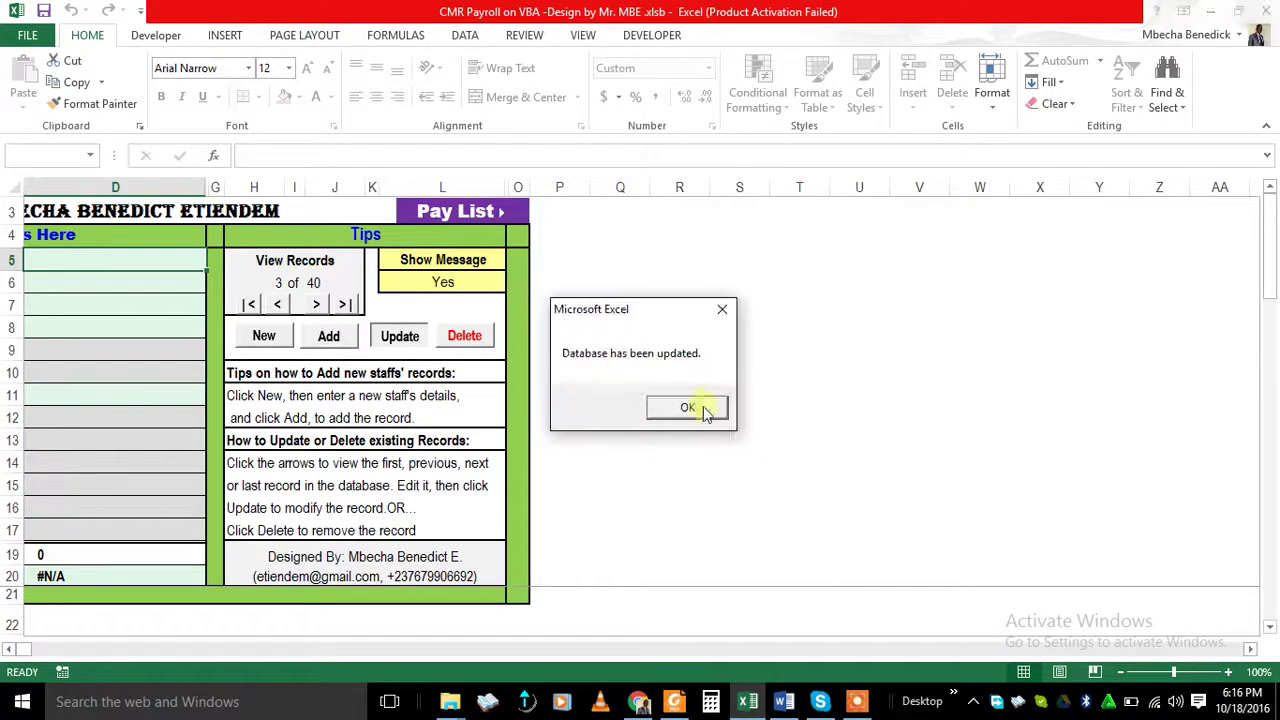
left_click(688, 408)
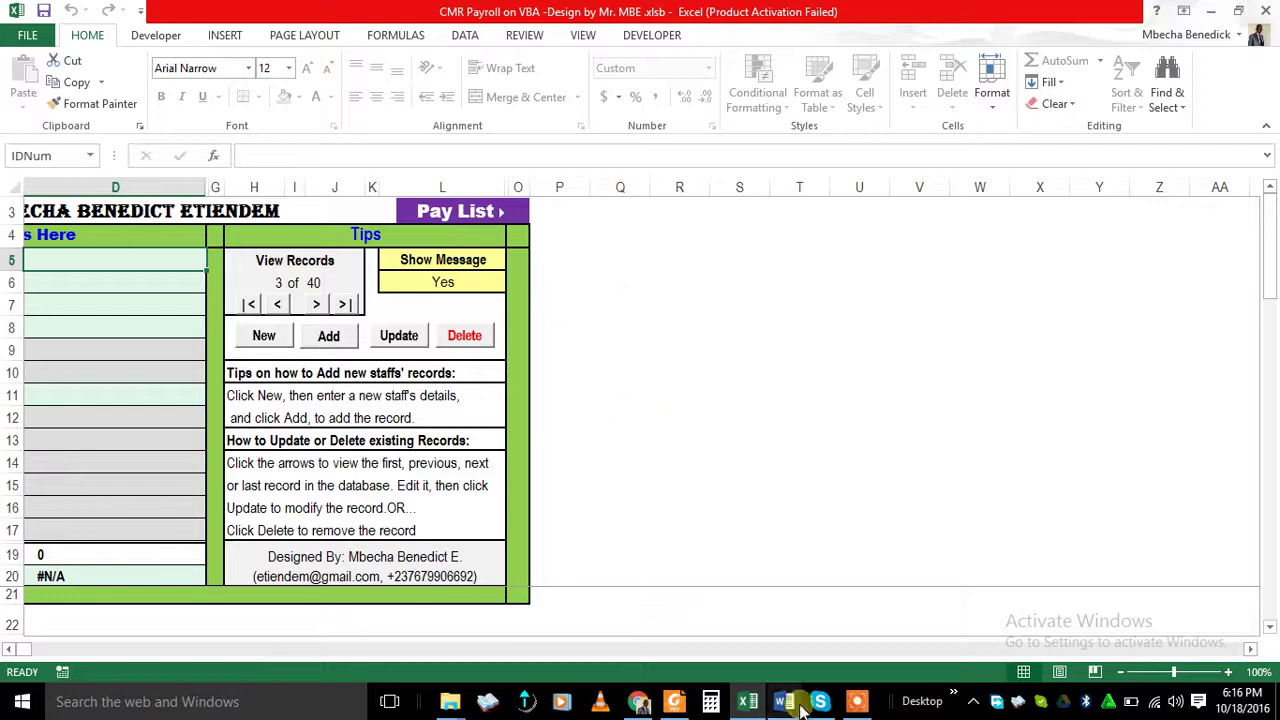
left_click(12, 649)
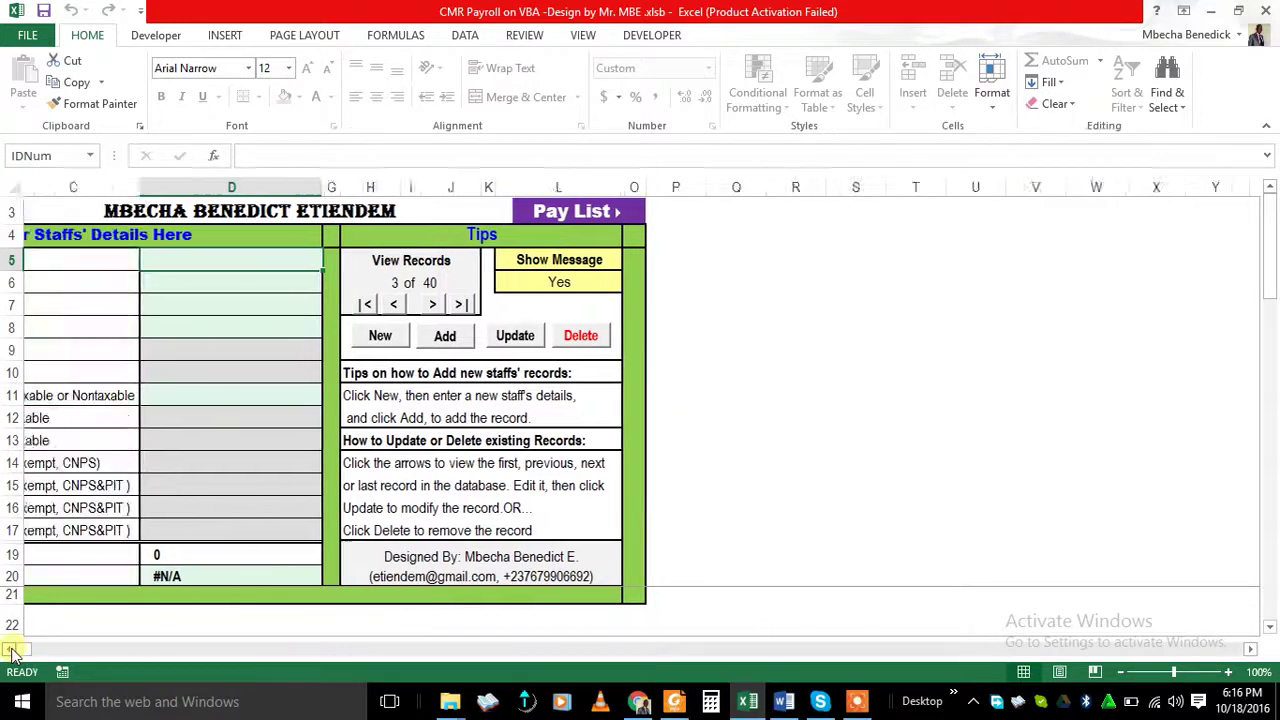
left_click(90, 220)
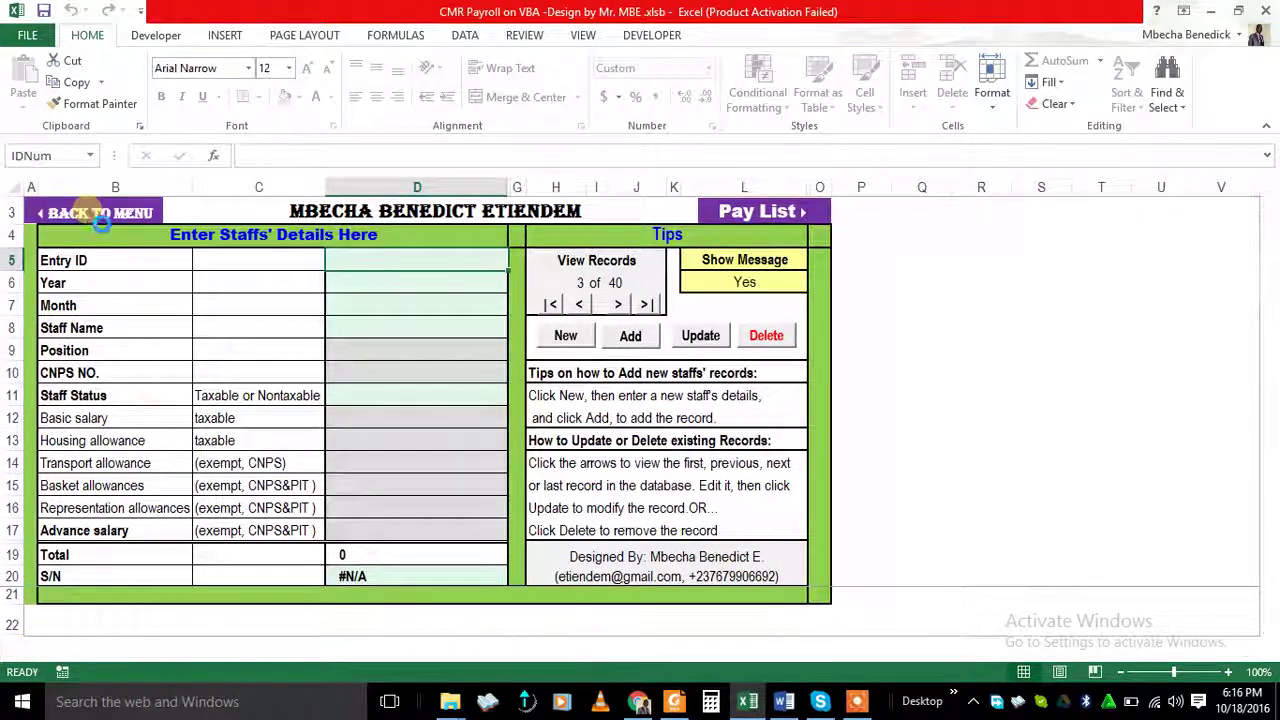